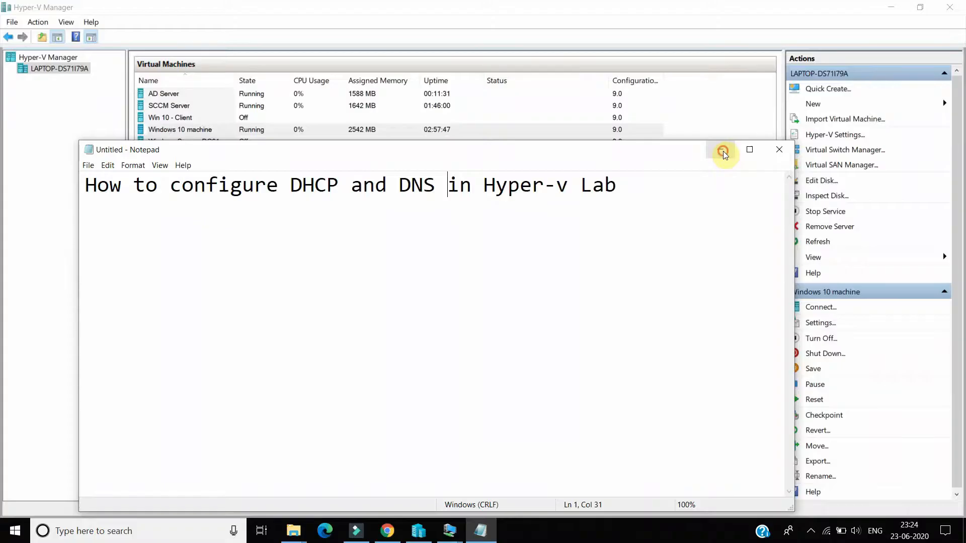
click(723, 151)
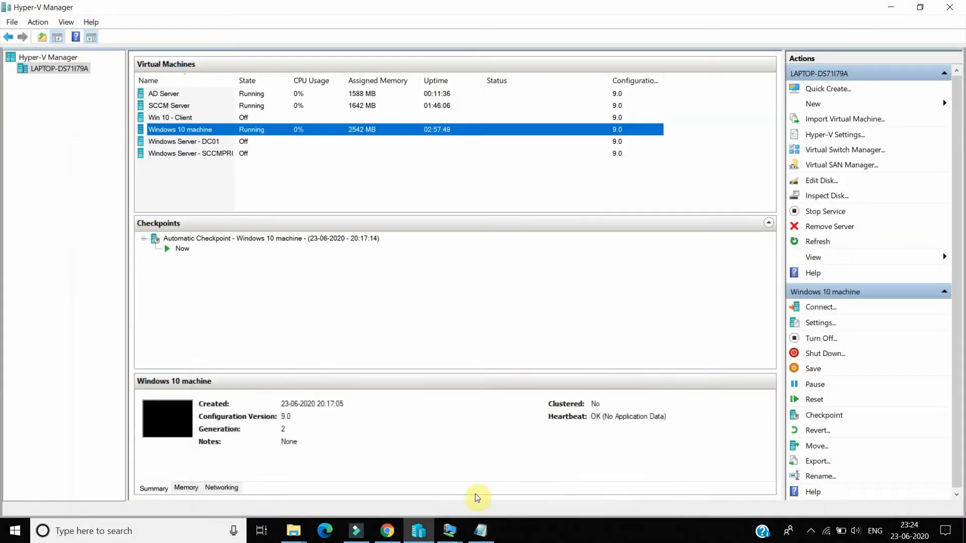
Step: Switch to the AD Server virtual machine and review the static IPv4 and DNS settings of its Ethernet 2 connection
mouse_move(449, 530)
click(349, 484)
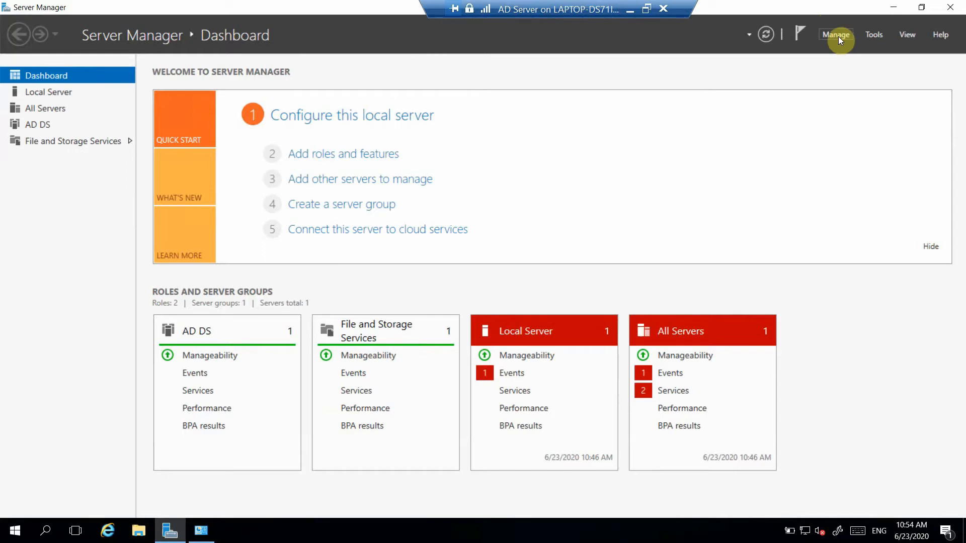
right_click(805, 538)
click(827, 530)
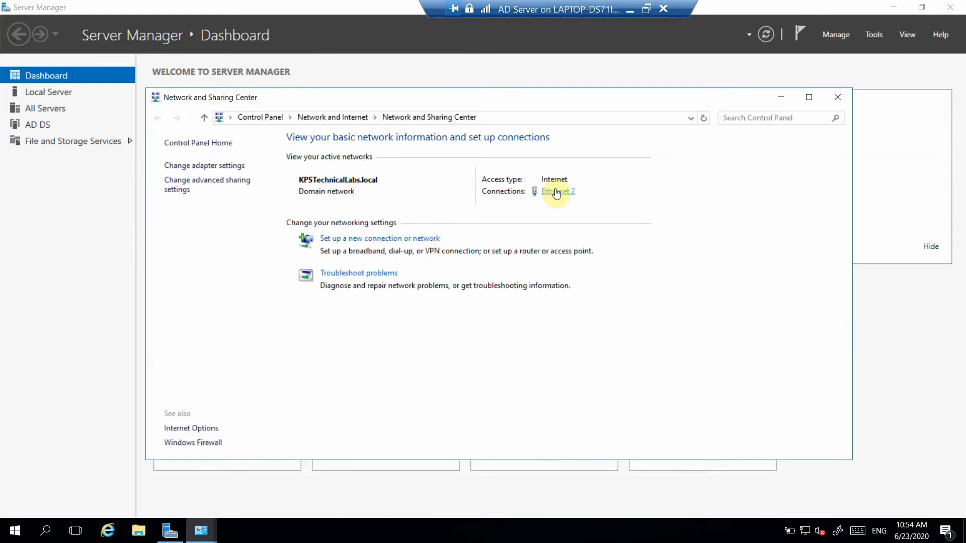
click(556, 192)
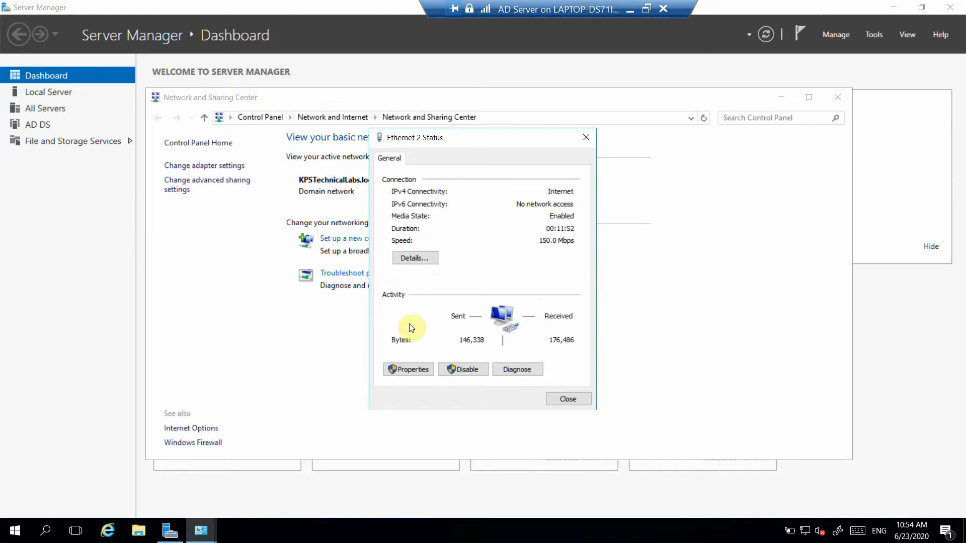
click(409, 369)
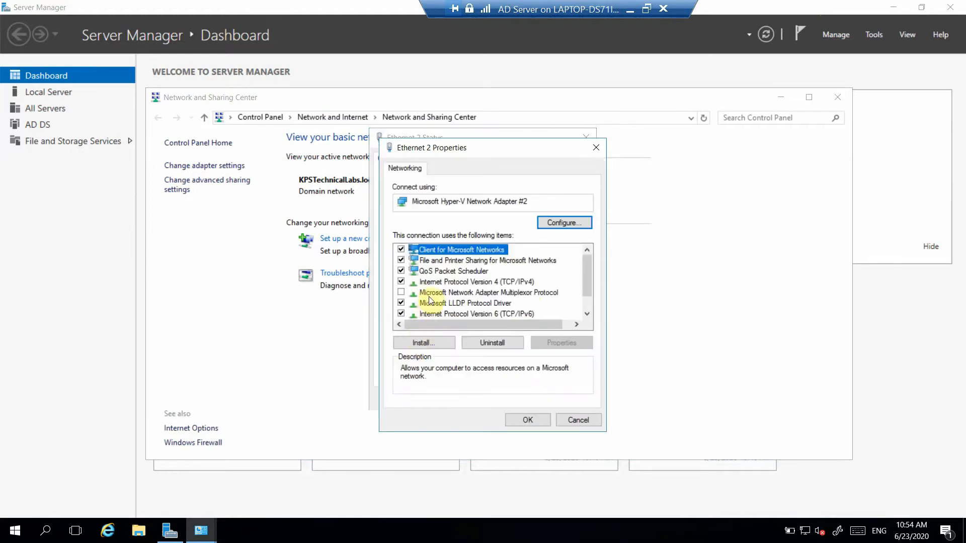
double_click(459, 285)
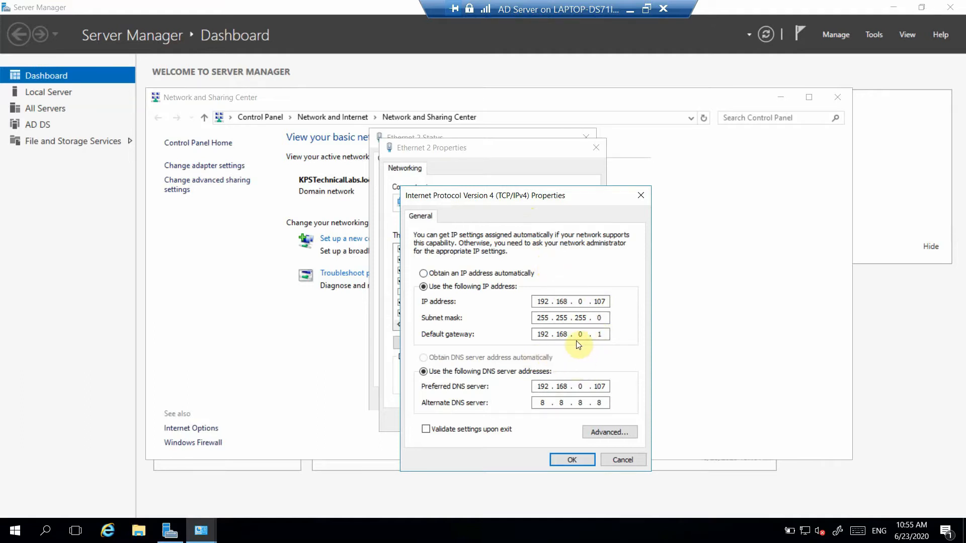
click(570, 460)
click(534, 421)
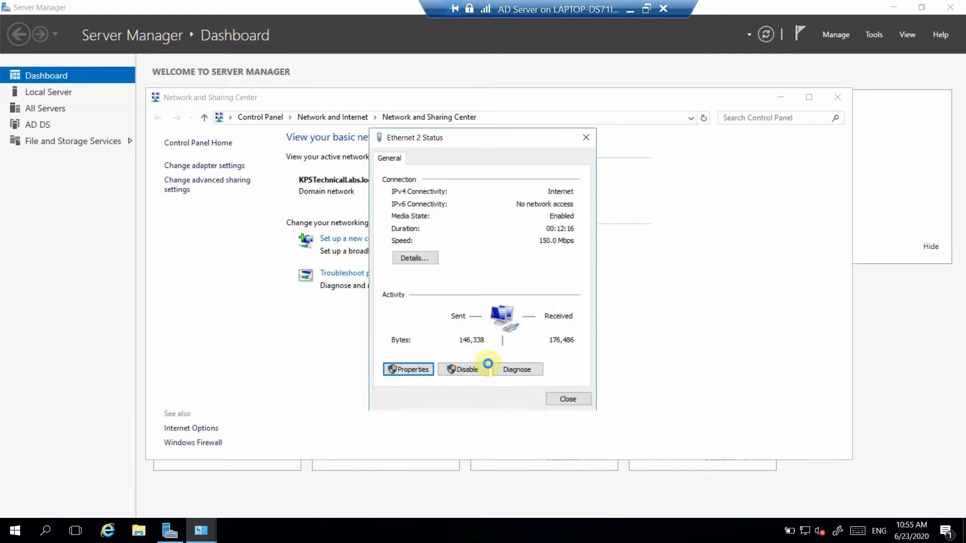
click(574, 401)
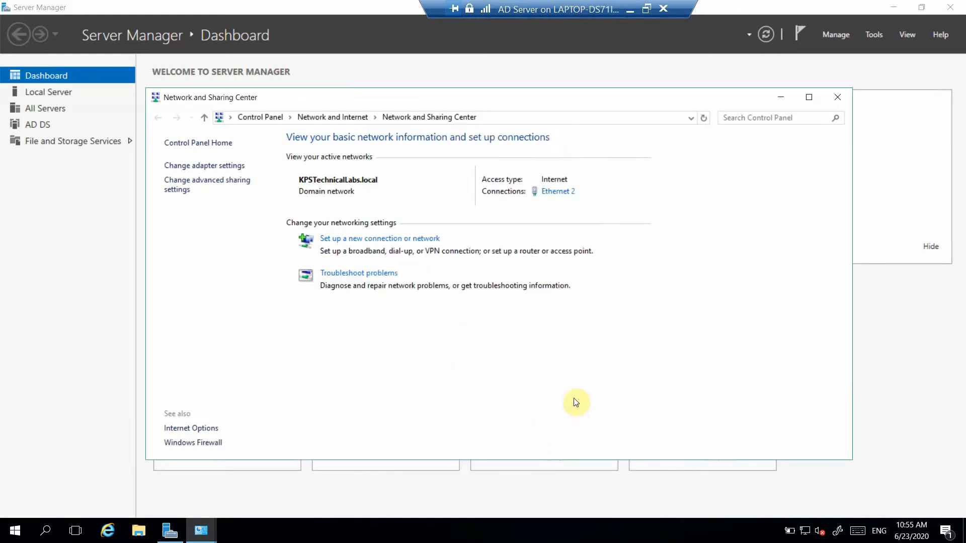
click(786, 103)
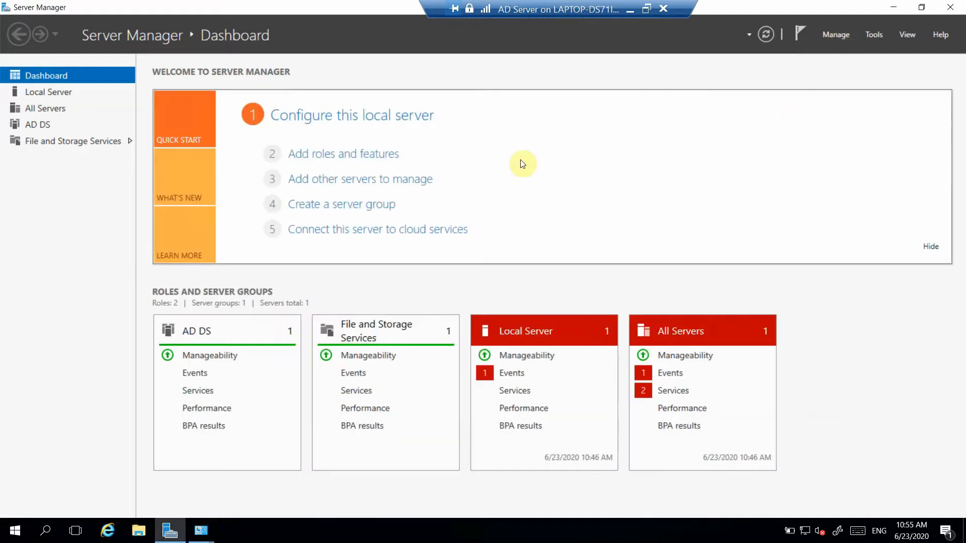
Step: Start adding roles and features with a role-based or feature-based installation, targeting the AD server from the server pool
click(391, 170)
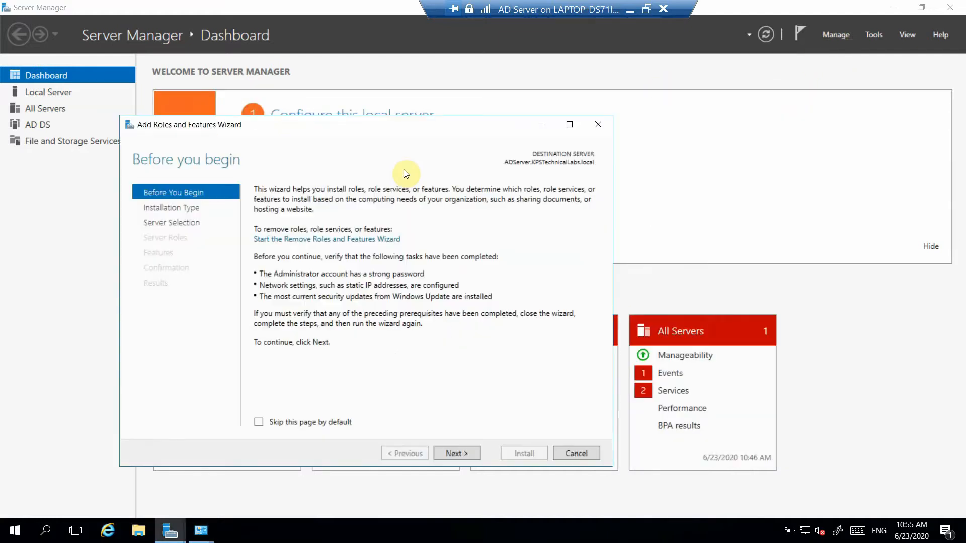
click(457, 452)
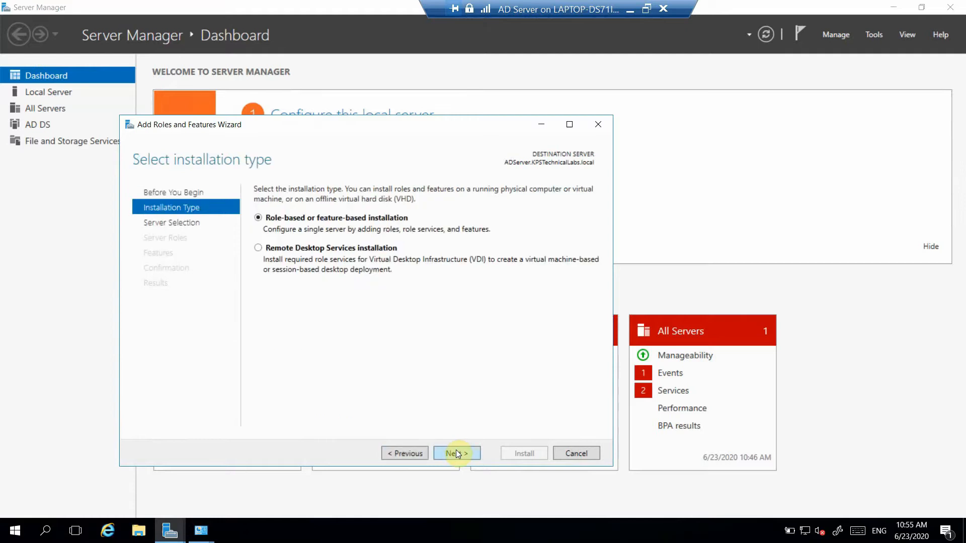
click(456, 451)
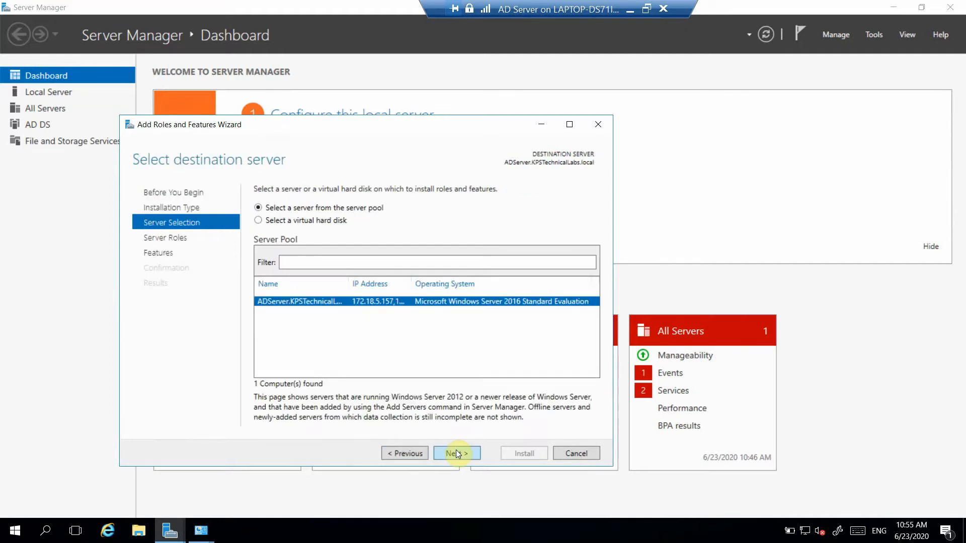
click(455, 449)
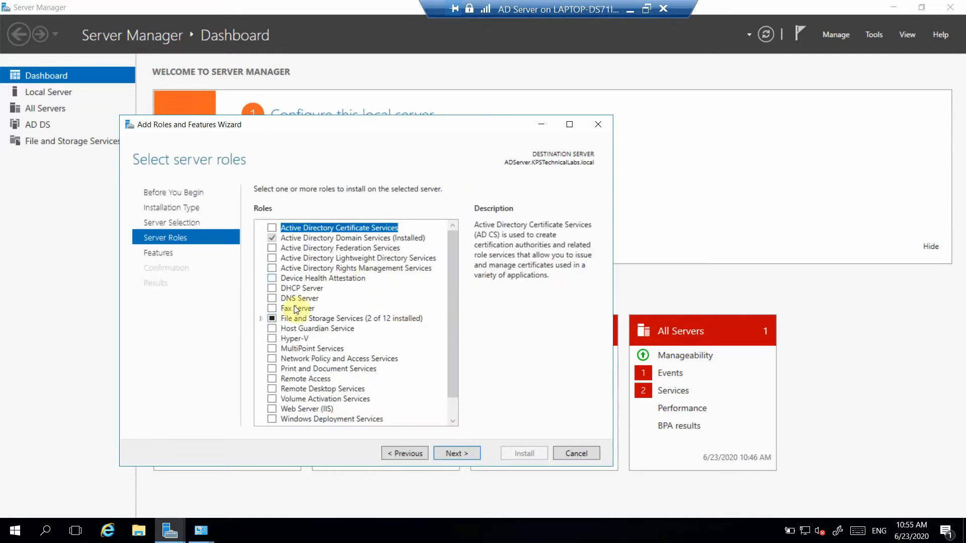
Step: Select the DHCP Server and DNS Server roles, including the management tools each one requires
click(271, 288)
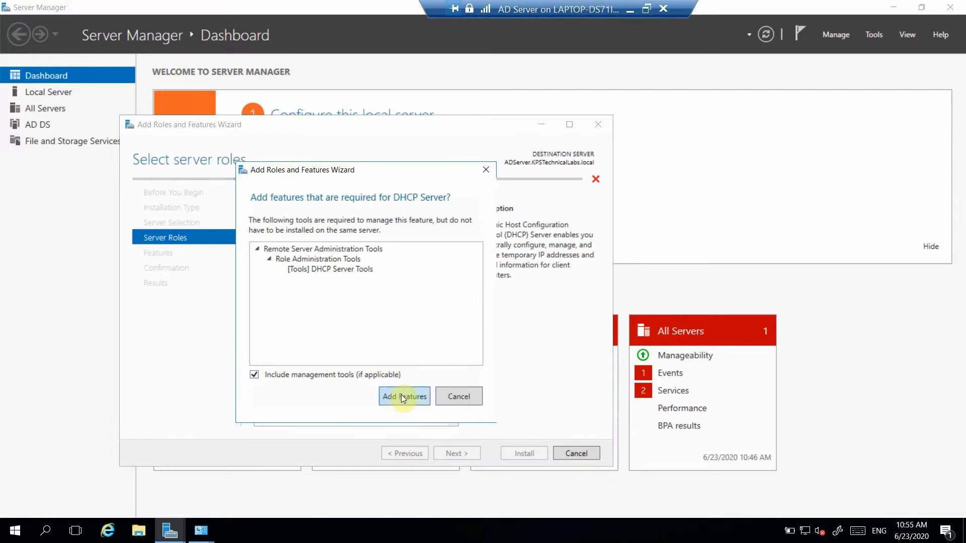
click(400, 394)
click(274, 300)
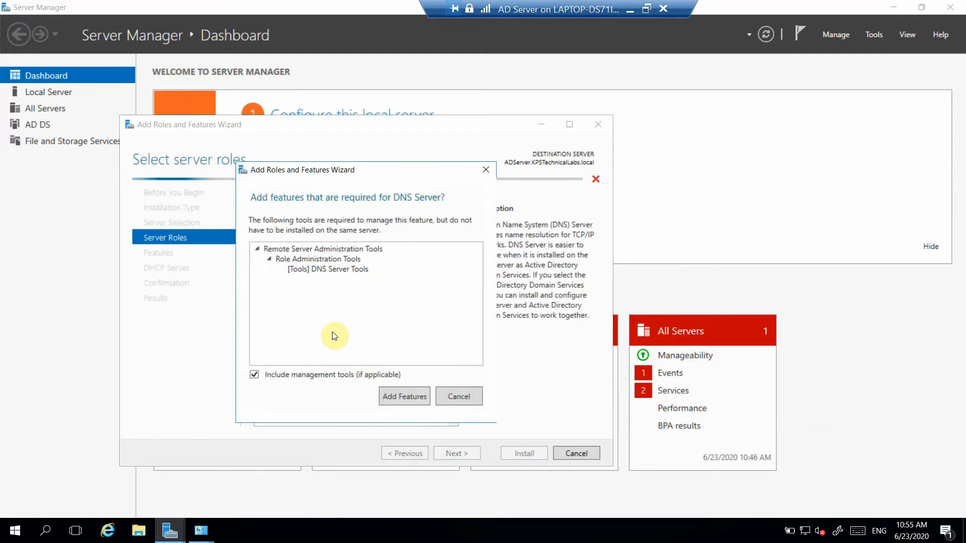
click(399, 395)
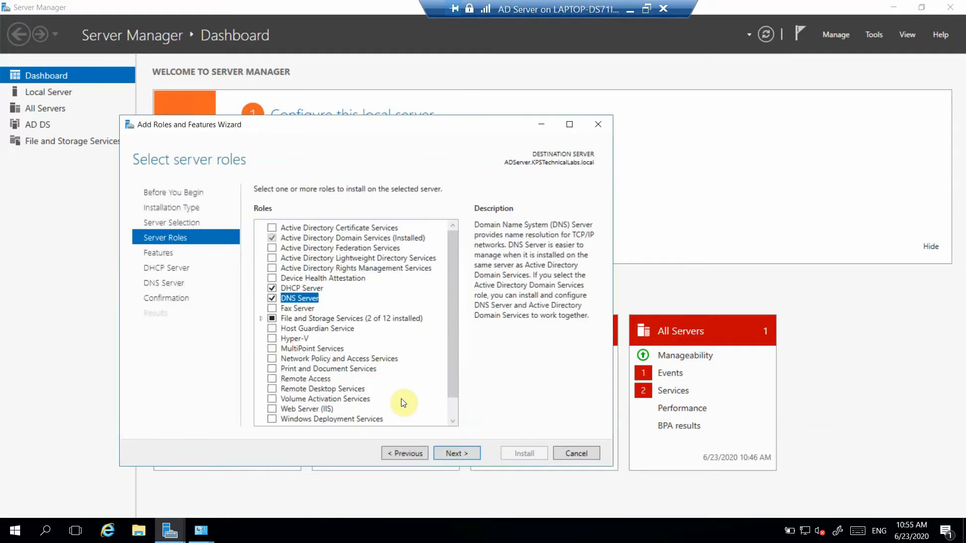
Step: Keep the default feature selection and start installing the chosen server roles
click(458, 455)
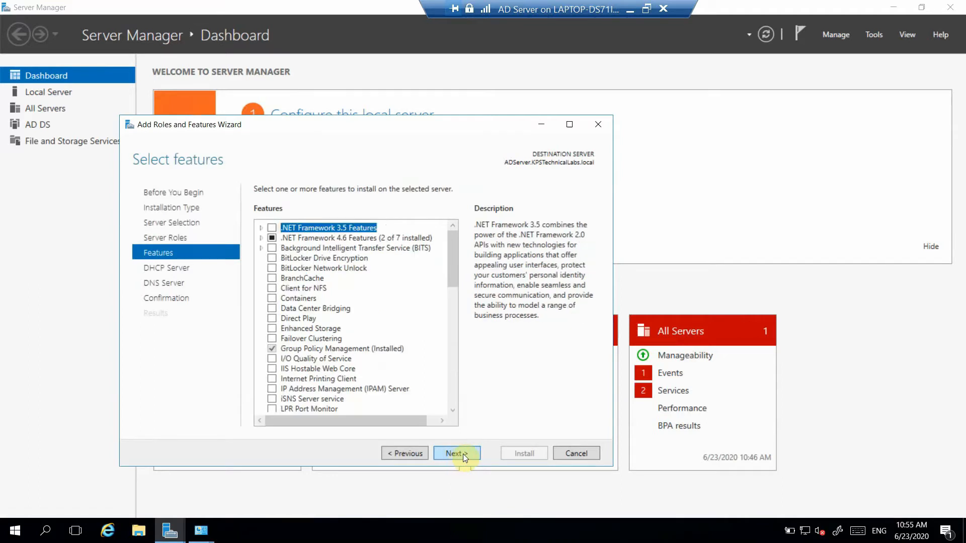
click(463, 454)
click(460, 453)
click(460, 454)
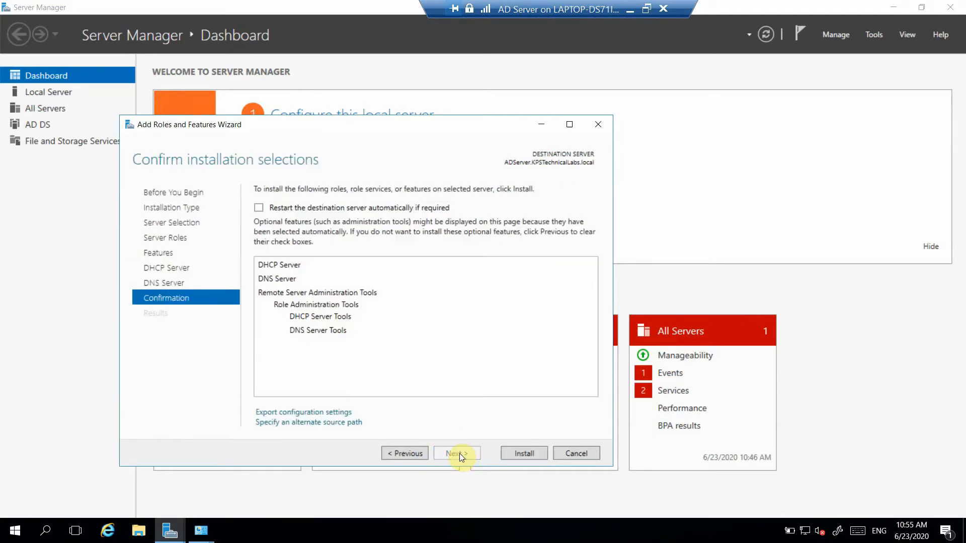
click(523, 453)
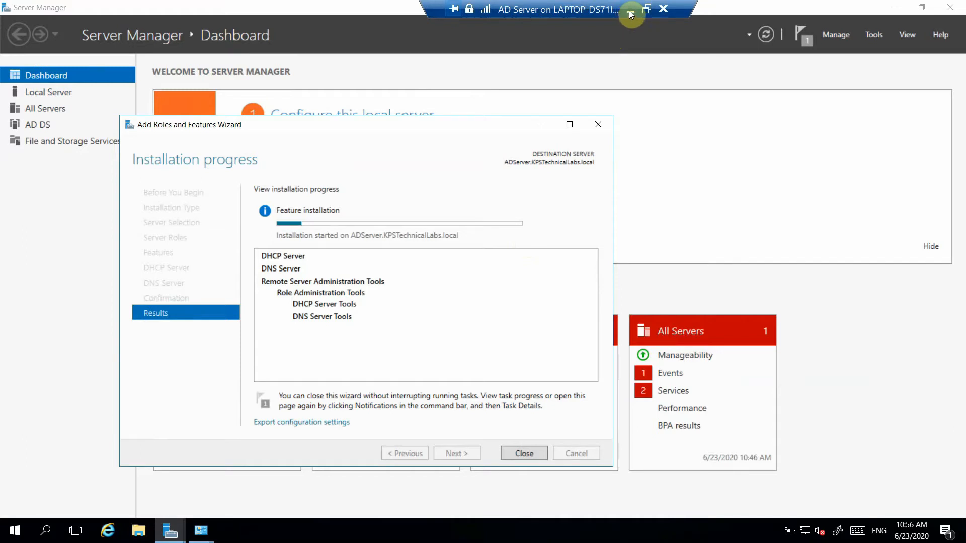
click(630, 14)
click(810, 531)
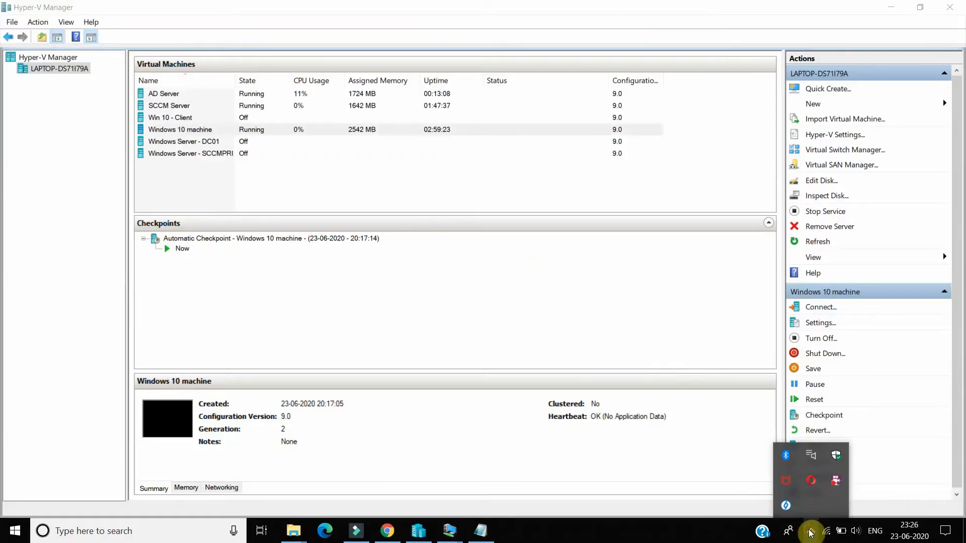
right_click(844, 484)
click(865, 372)
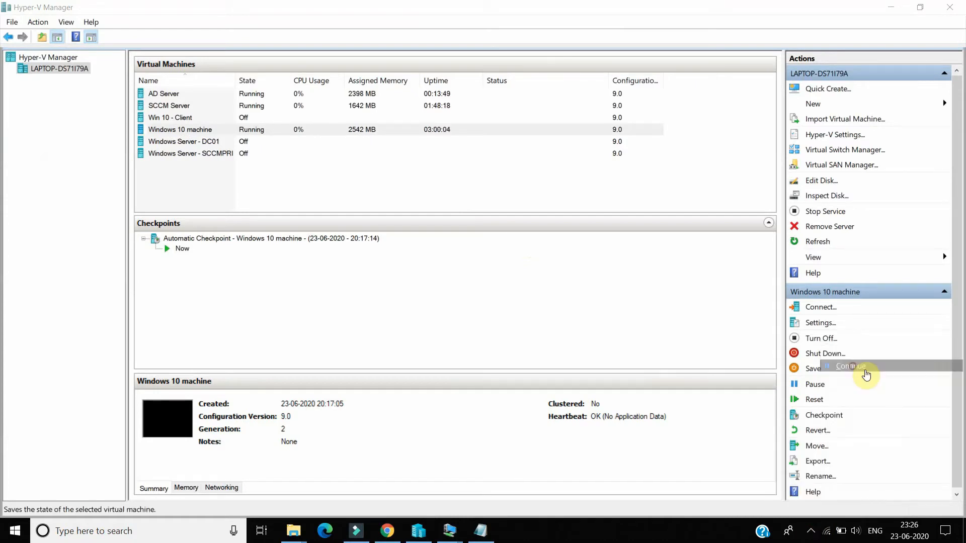
mouse_move(442, 529)
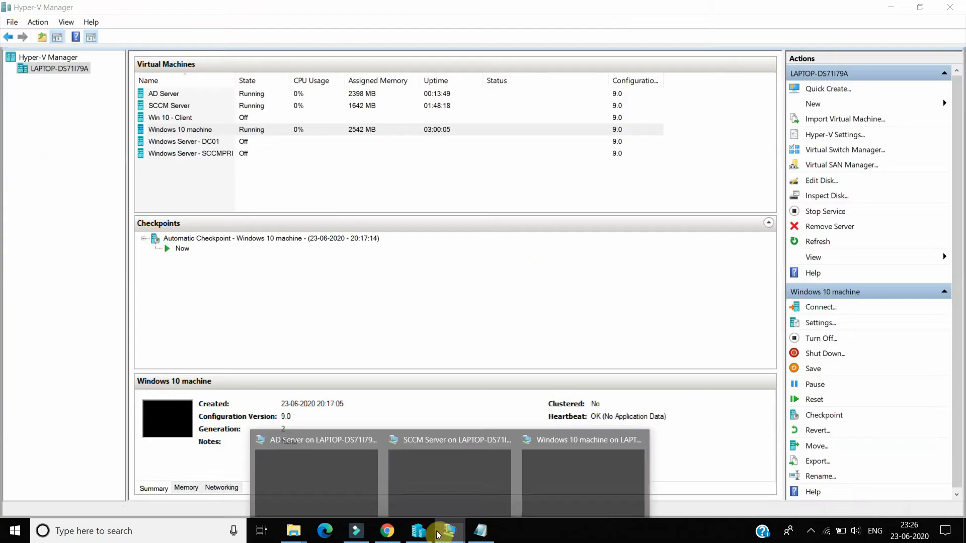
click(317, 474)
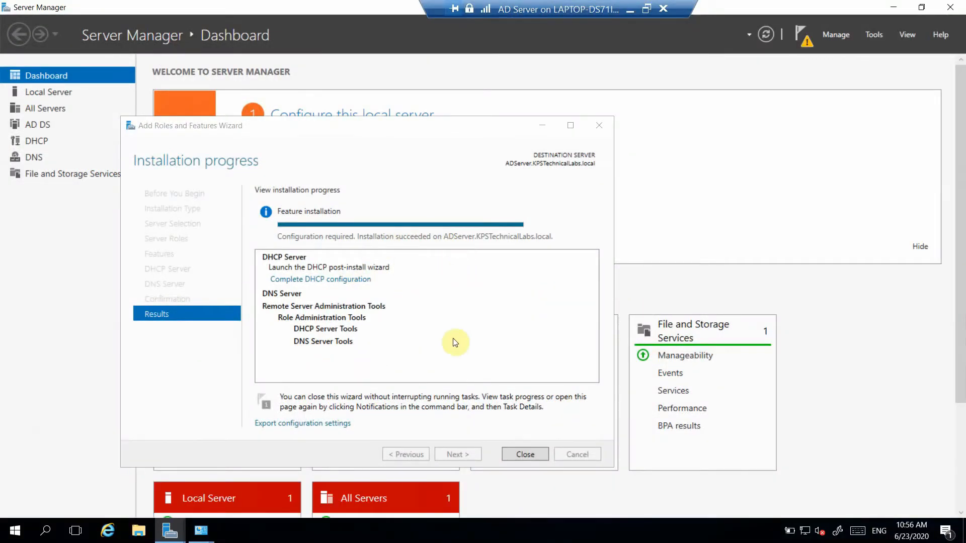
Step: Close the roles wizard and complete the DHCP post-install configuration, authorizing the DHCP server with the preset administrator credentials
click(525, 454)
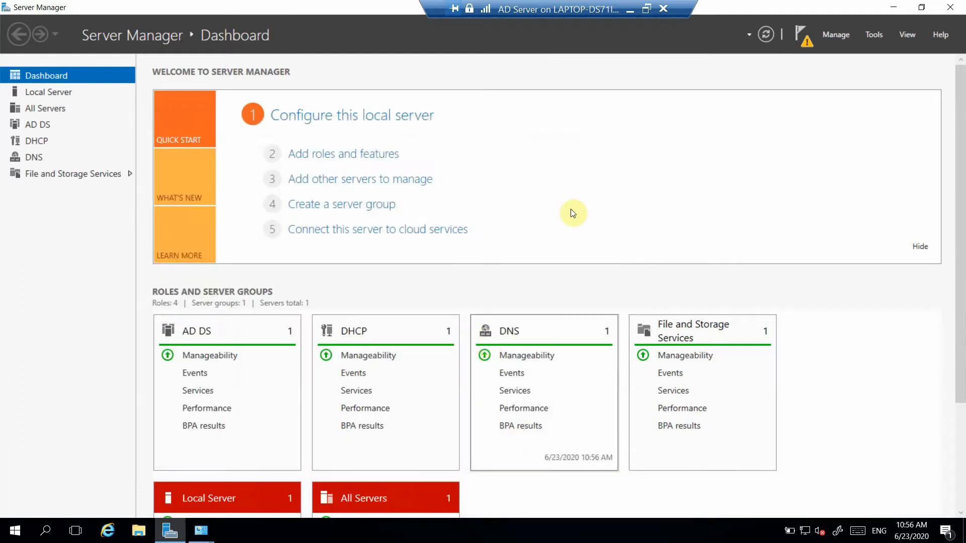
click(803, 35)
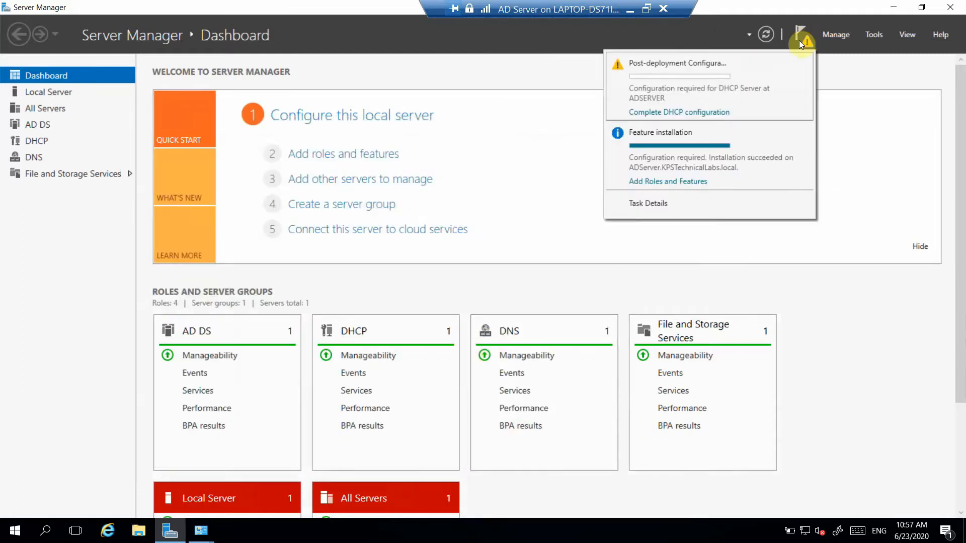
click(686, 113)
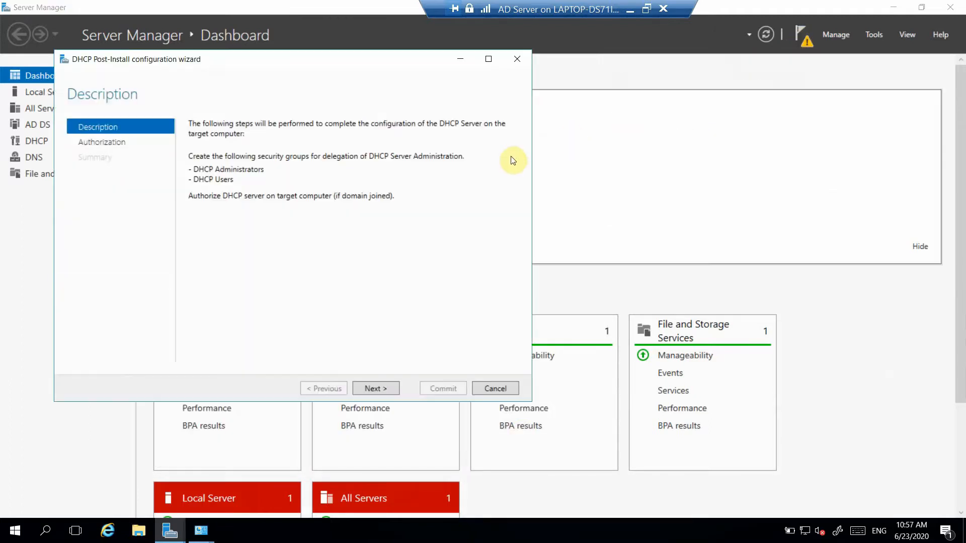
click(375, 385)
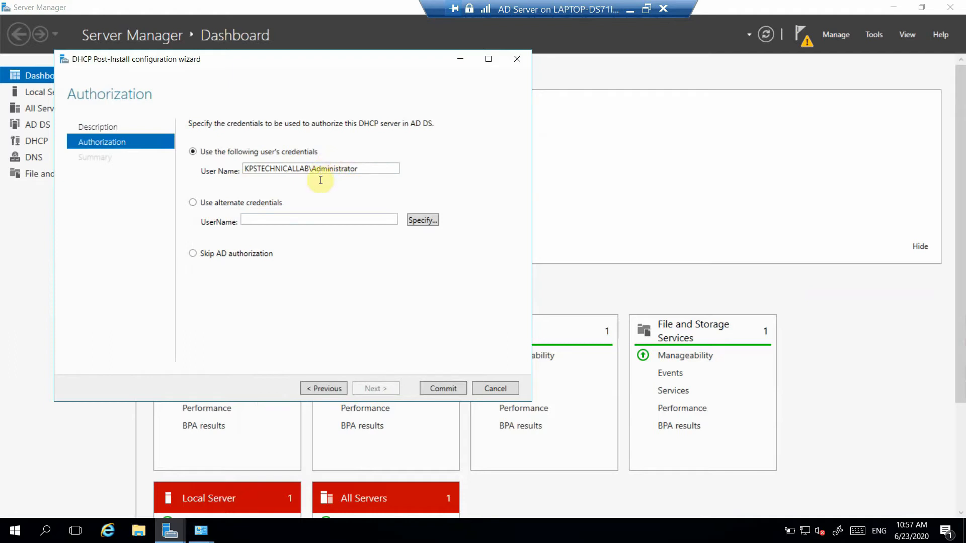
click(439, 388)
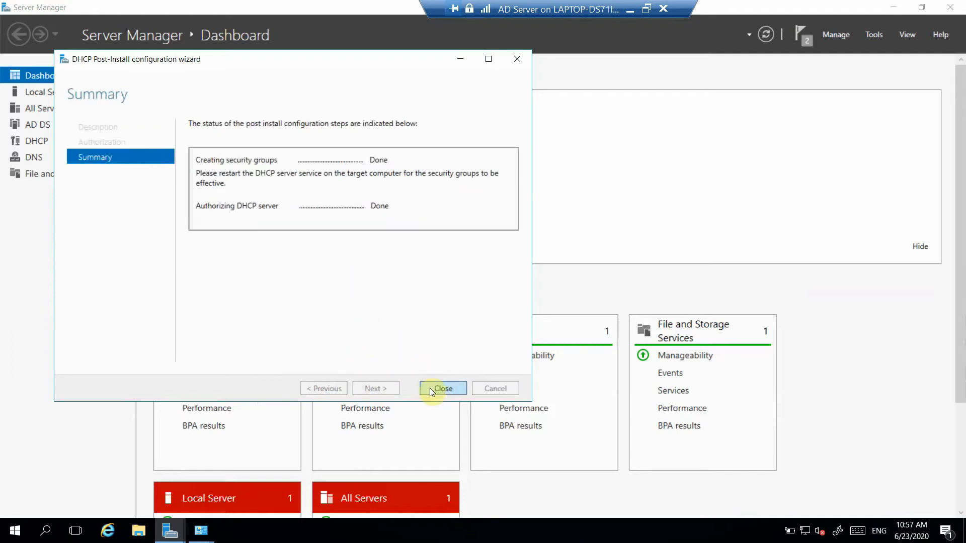
click(430, 388)
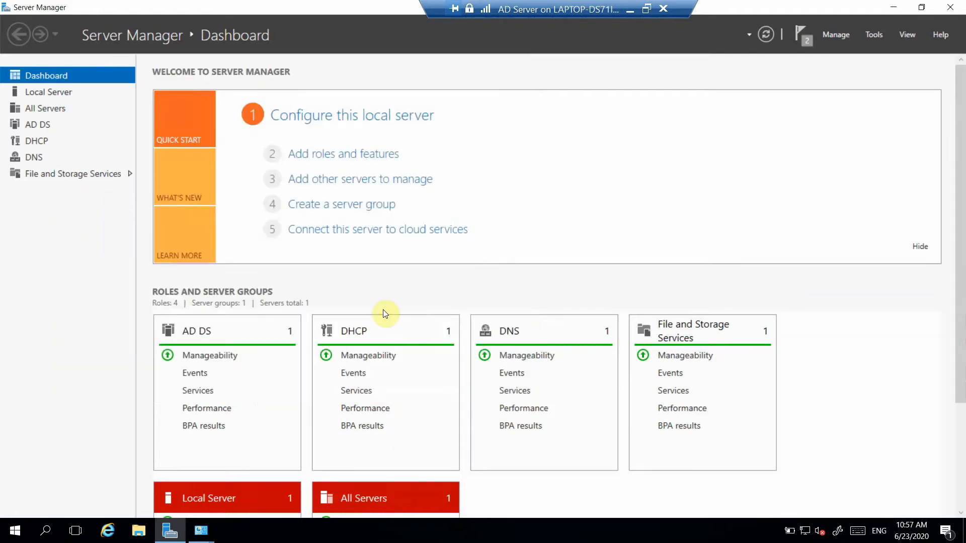
click(804, 34)
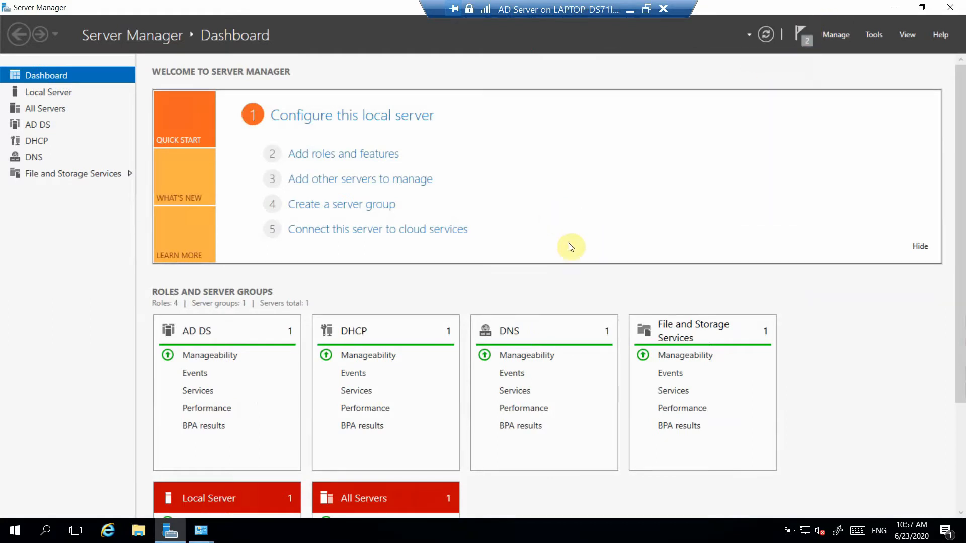
Step: Search Windows for "dhcp" and open the Administrative Tools folder
click(50, 533)
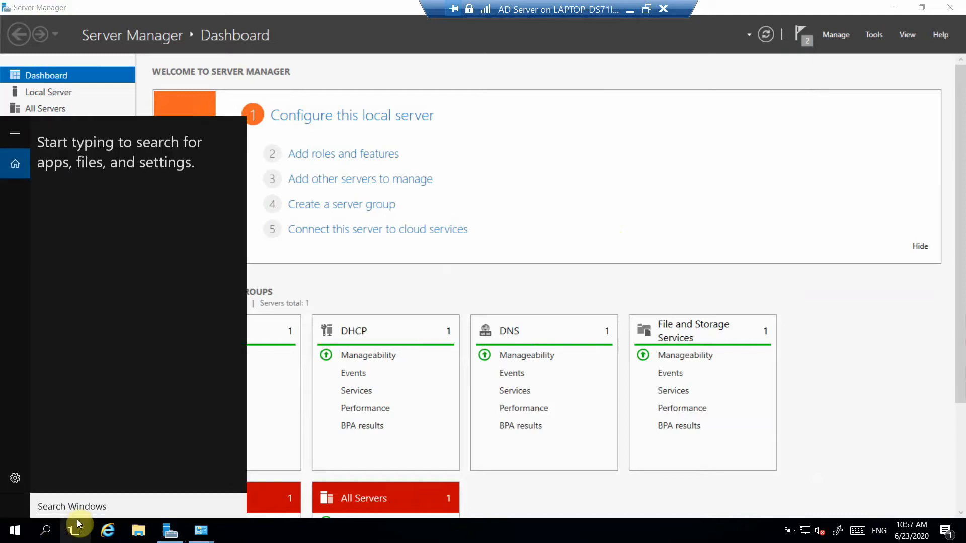
text(dh)
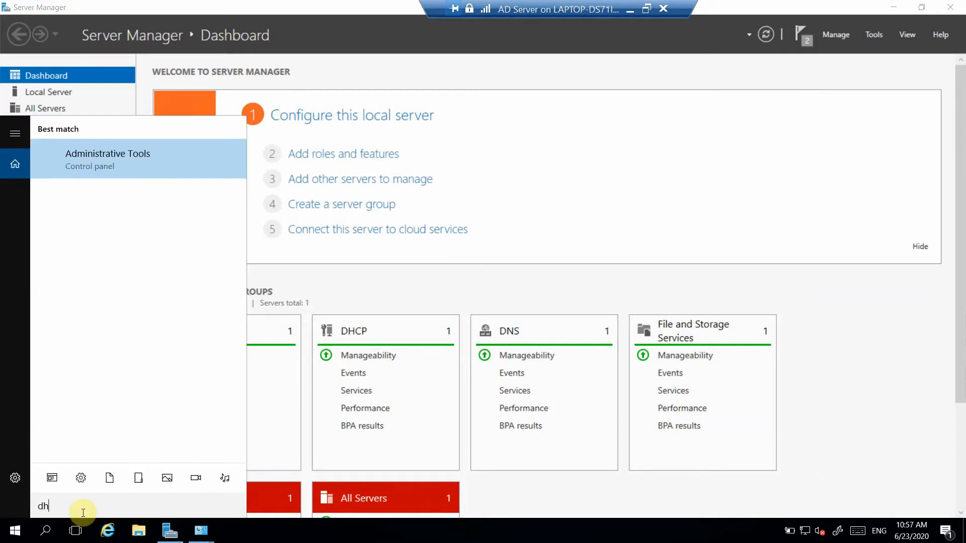
text(cp)
key(Return)
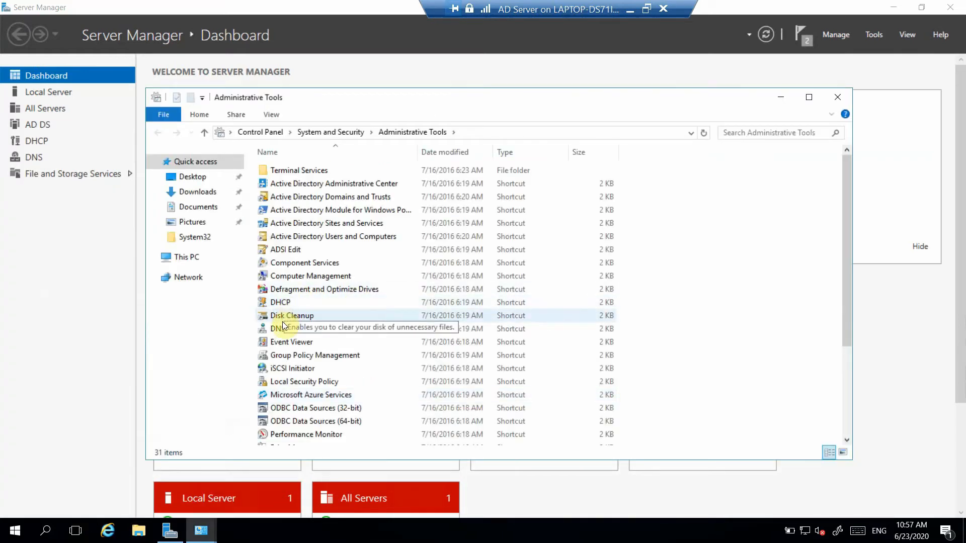
Step: Open DNS Manager from Administrative Tools to view the server's DNS entries, and close it again
click(283, 329)
double_click(283, 329)
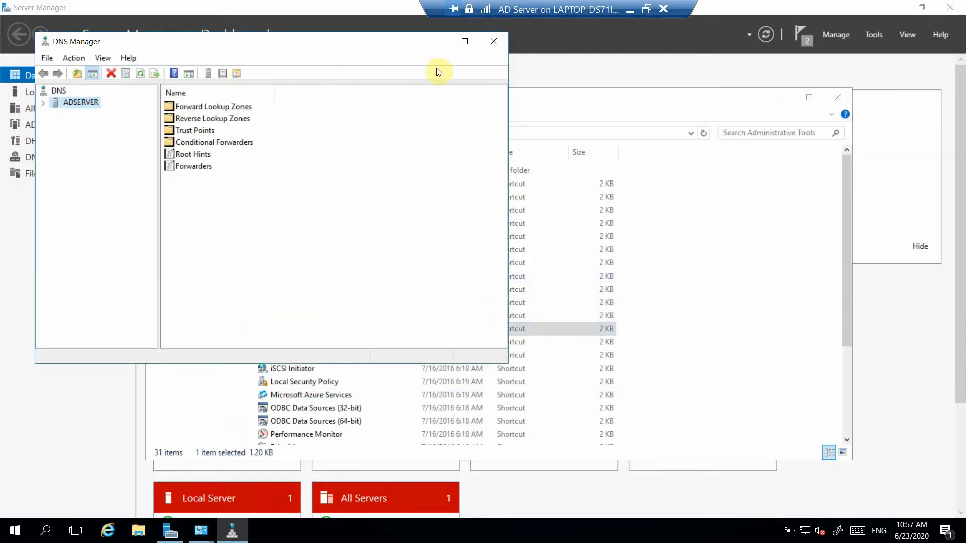
click(493, 41)
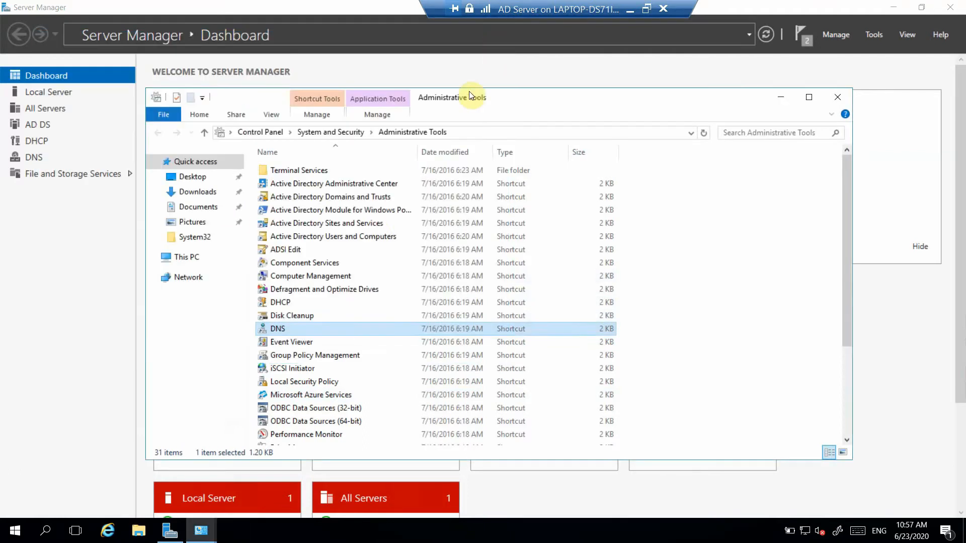
Step: Open the DHCP console from Administrative Tools, expand the server node and maximize the window
click(285, 305)
double_click(285, 308)
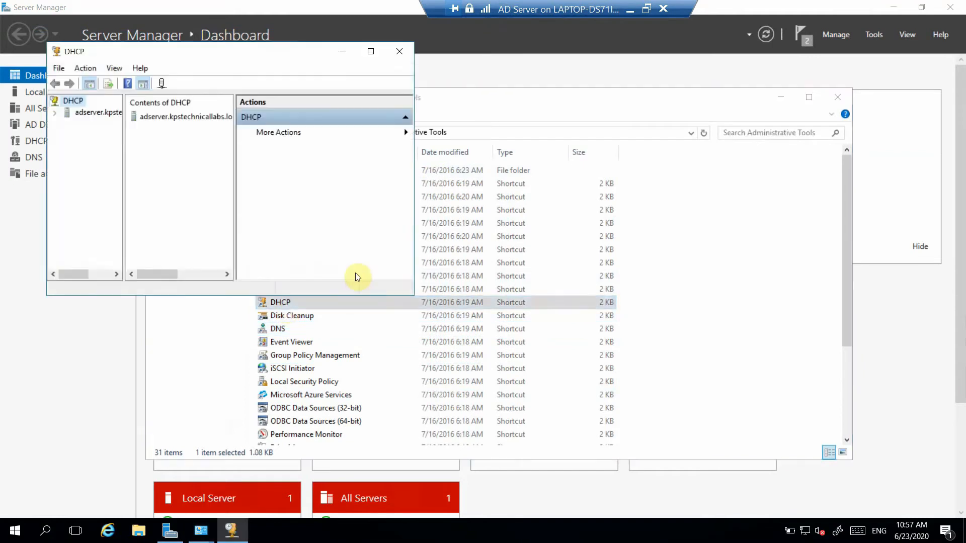
click(56, 114)
click(371, 51)
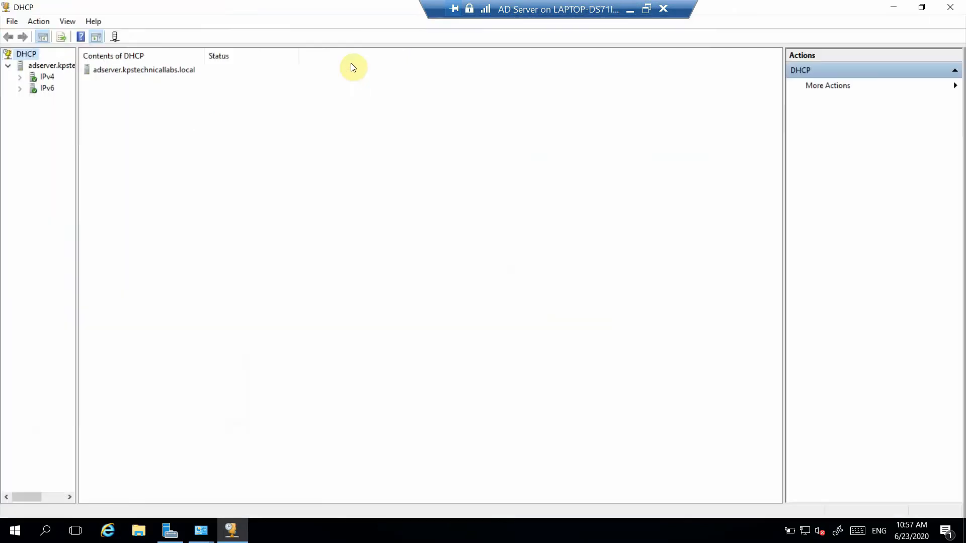
Step: Expand IPv4 and view the existing KPSLocallab scope and its address pool
click(20, 77)
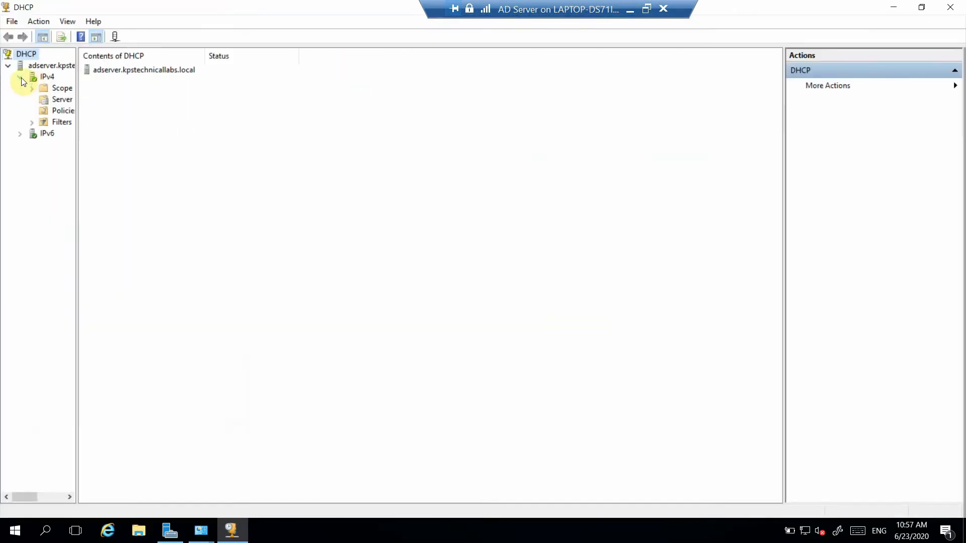
click(54, 88)
click(68, 99)
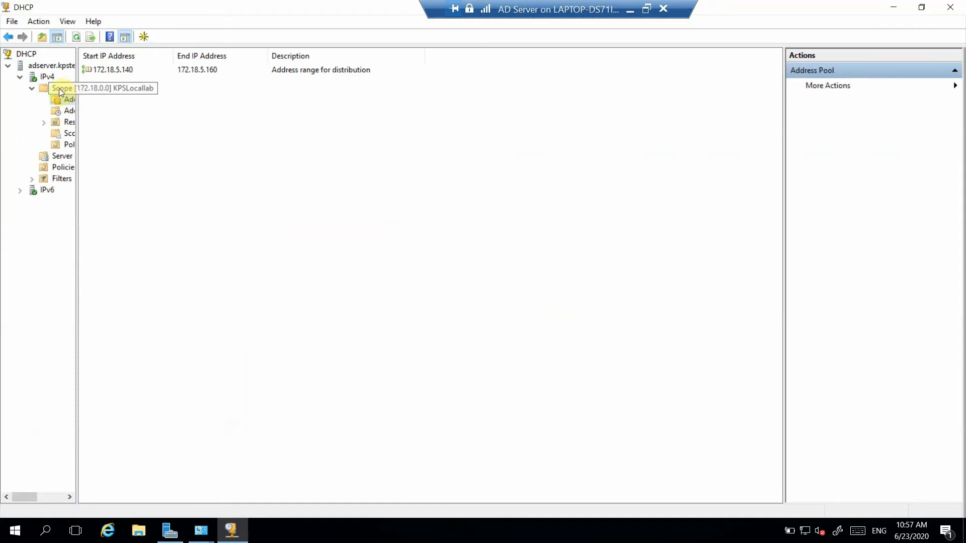
click(61, 88)
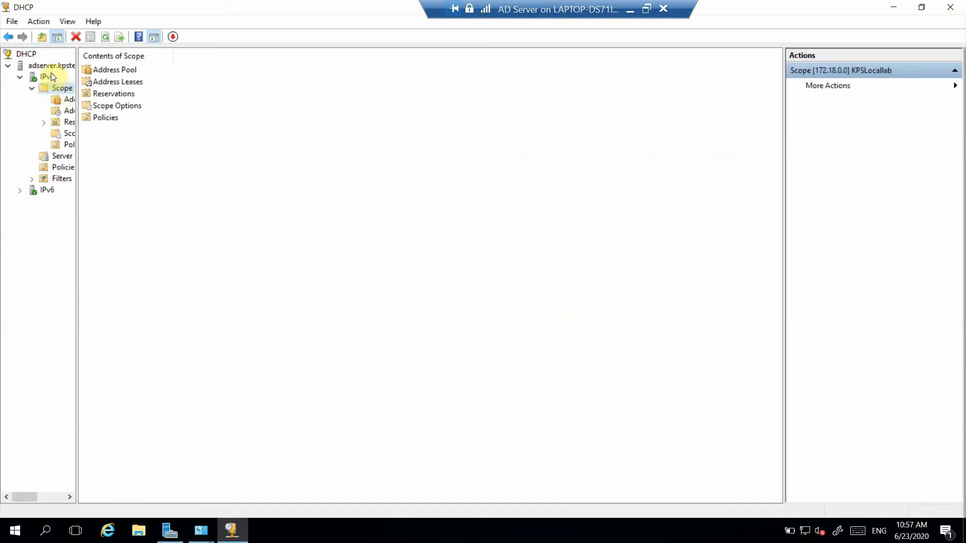
click(50, 68)
right_click(50, 69)
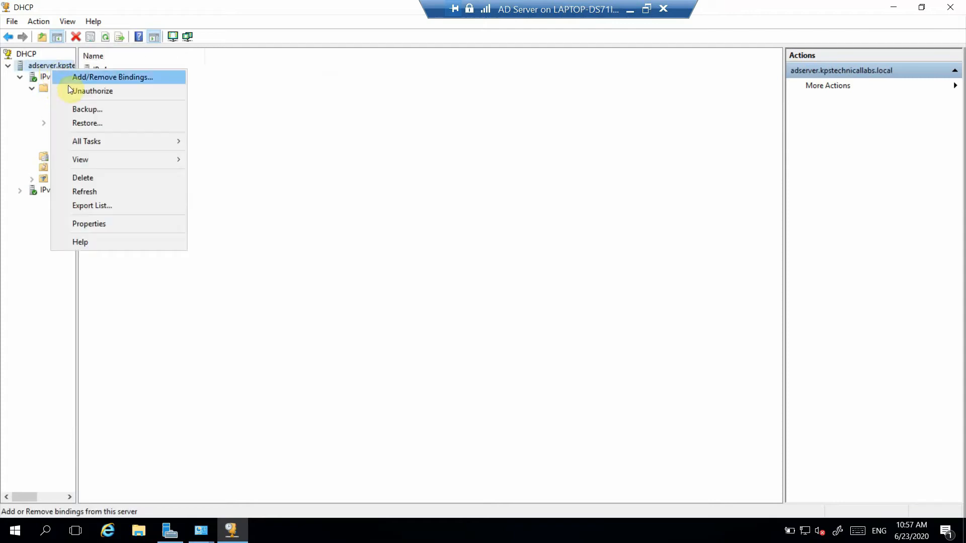
click(47, 79)
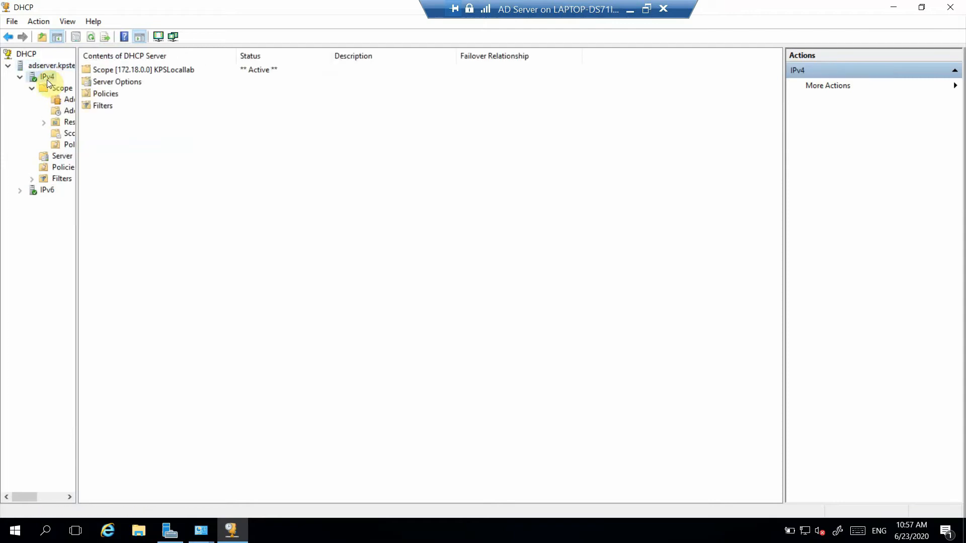
right_click(47, 79)
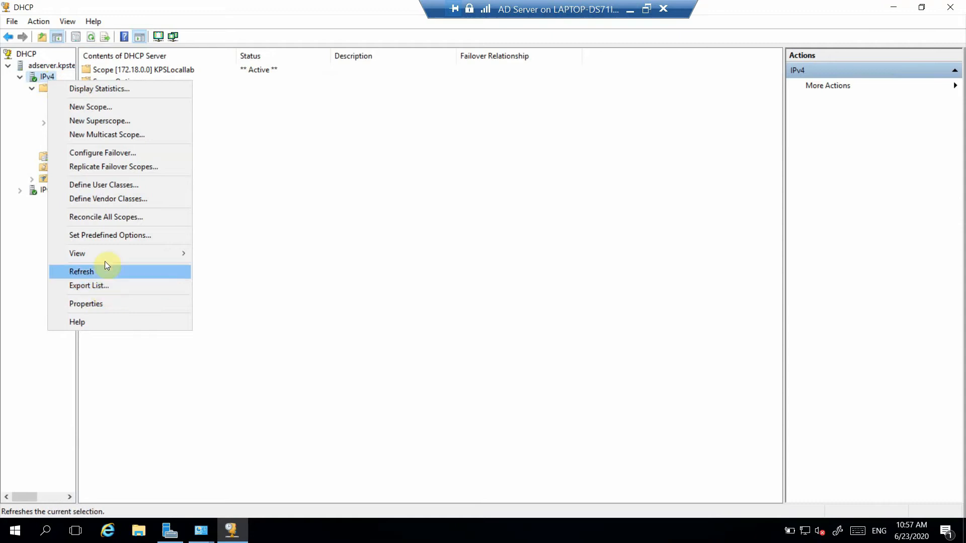
click(26, 123)
Step: Delete the existing KPSLocallab scope under IPv4, accepting both deletion confirmations
right_click(54, 85)
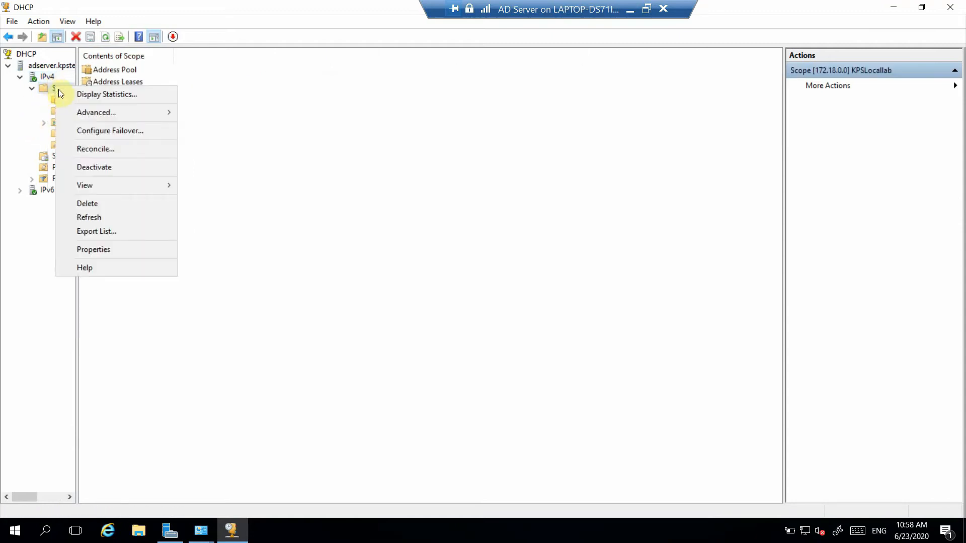
click(90, 204)
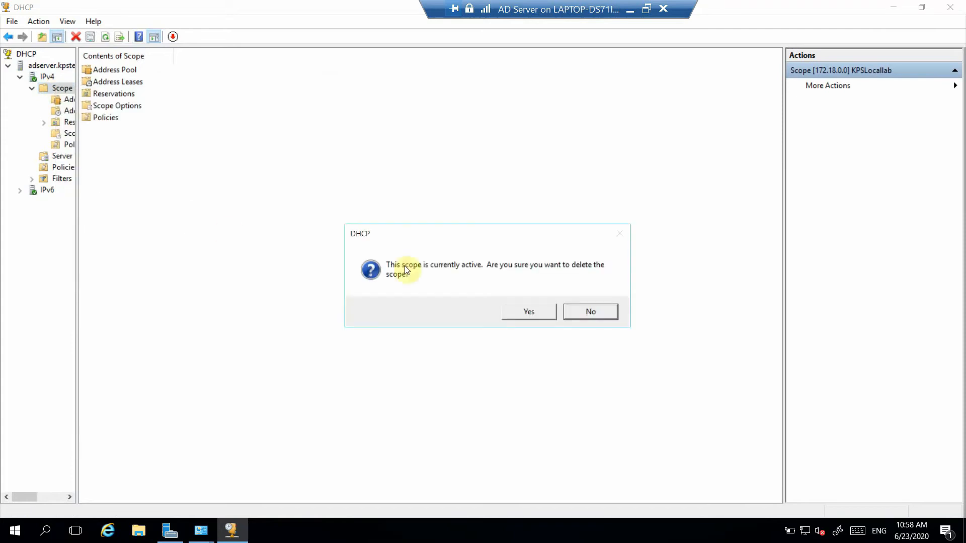
click(542, 307)
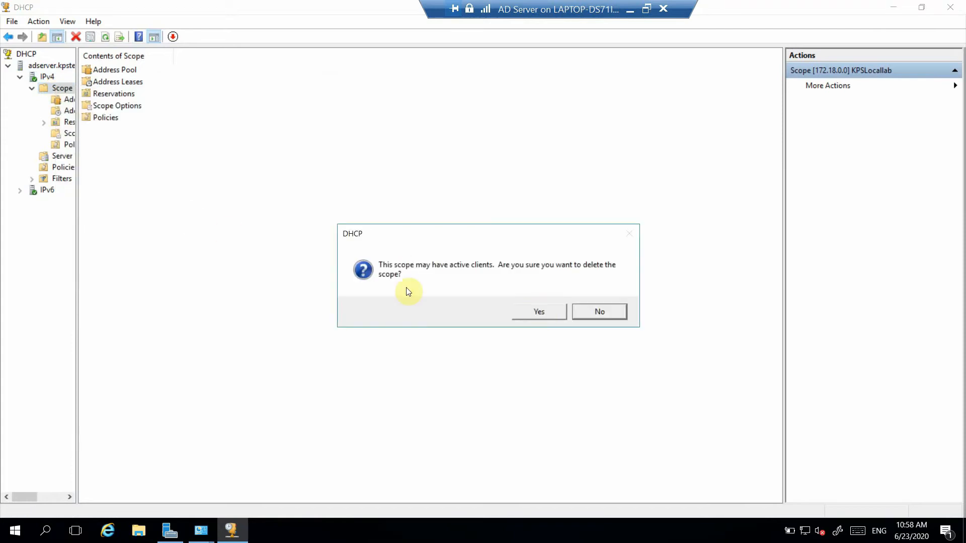
click(541, 314)
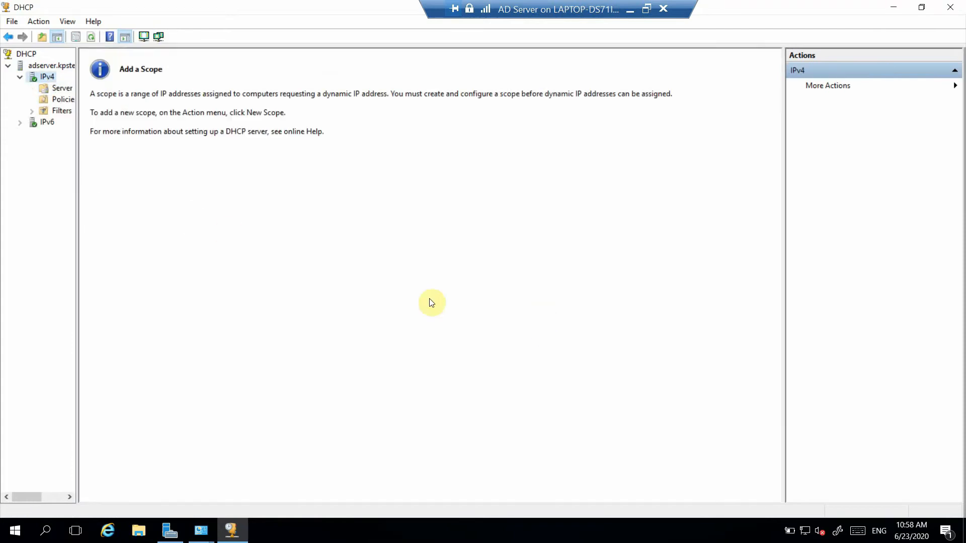
Step: Create a new IPv4 scope named "KPS Technical Lab" and begin its start IP address with 192
right_click(51, 76)
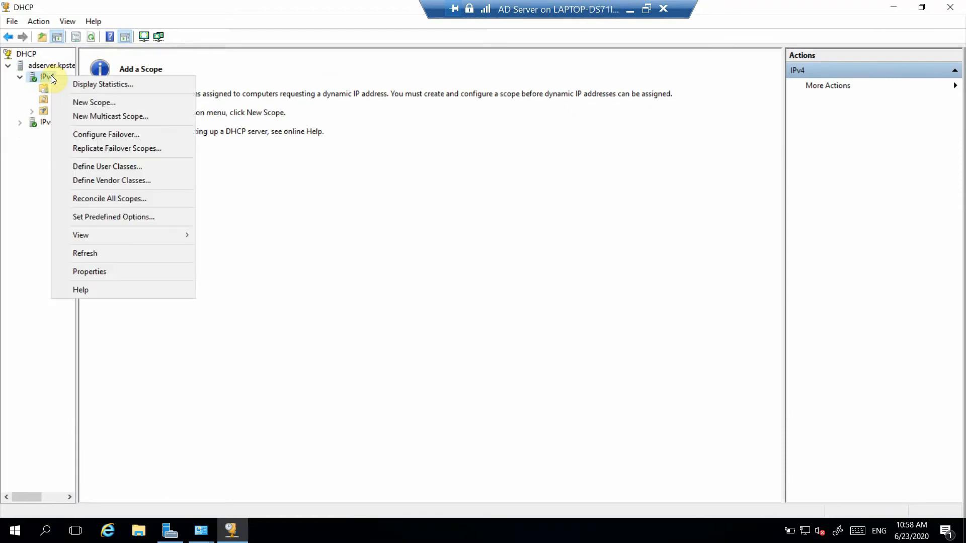
click(95, 101)
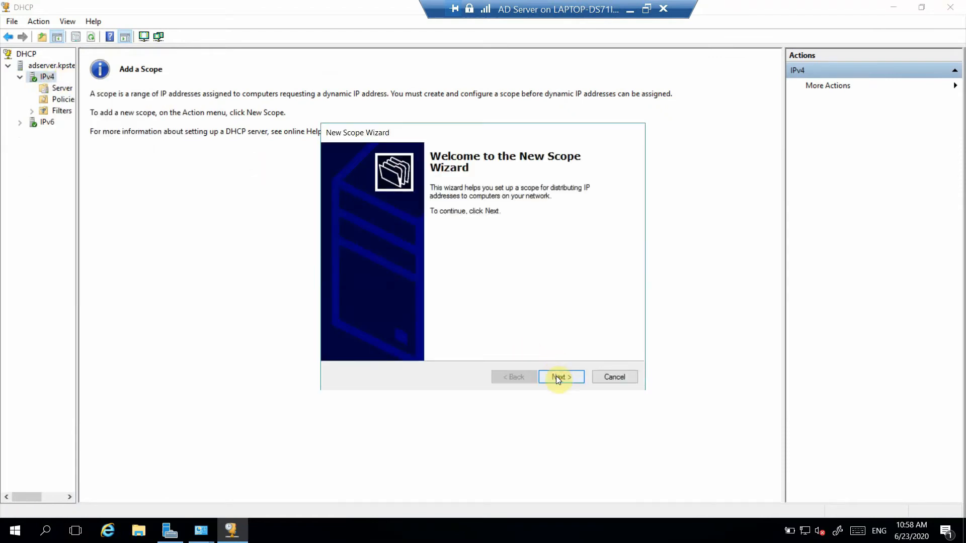
click(557, 376)
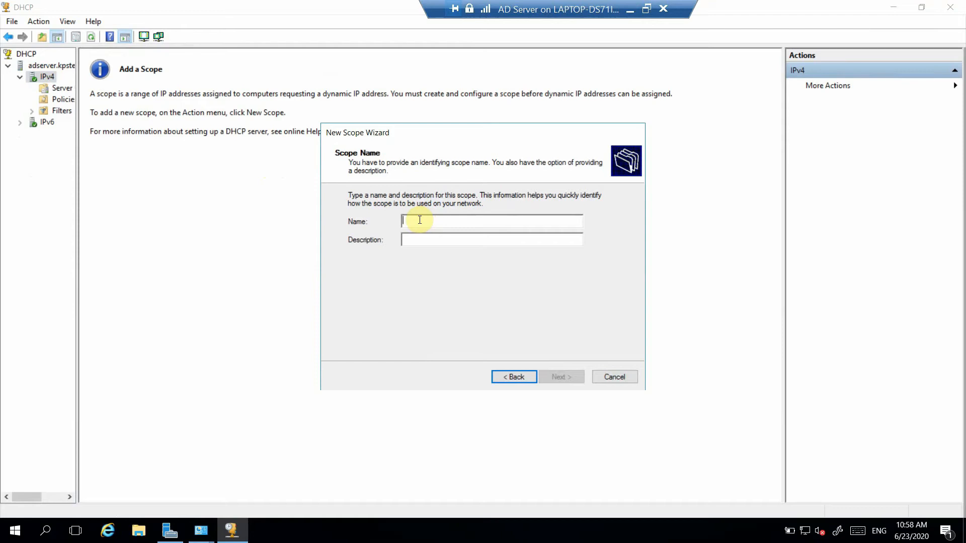
text(KPS )
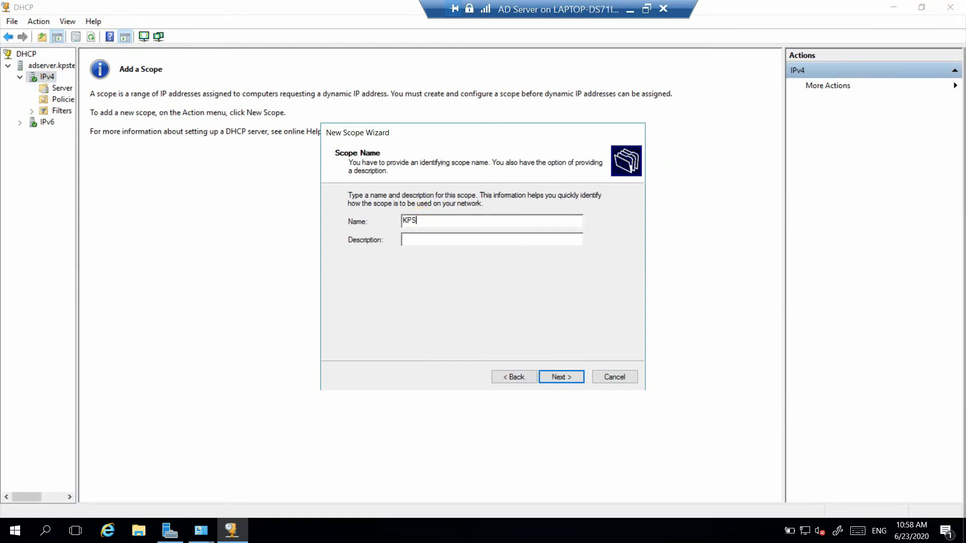
text(Technical Lab)
click(554, 378)
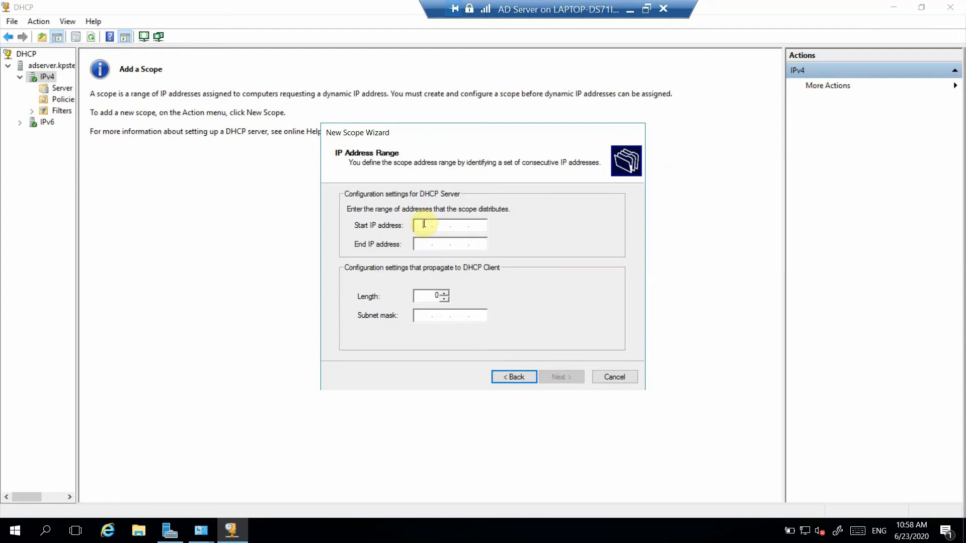
text(192)
Step: Run ipconfig in a Command Prompt to check the server's IP settings, and minimize the window
click(42, 531)
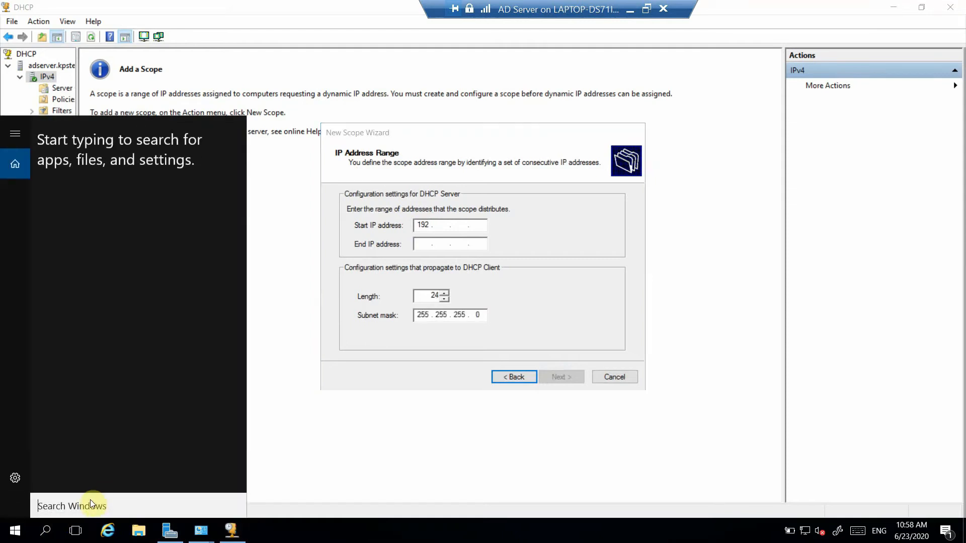
text(c)
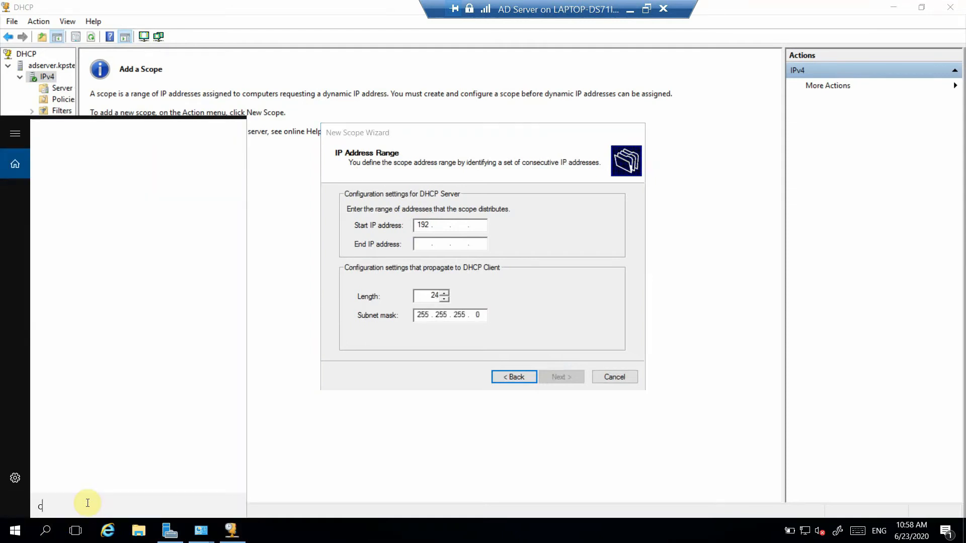
text(m)
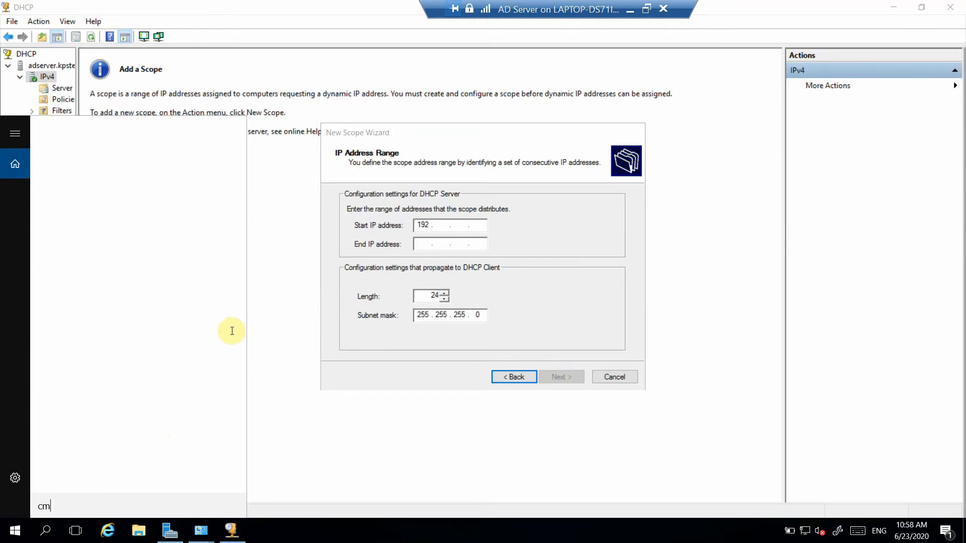
text(d)
key(Return)
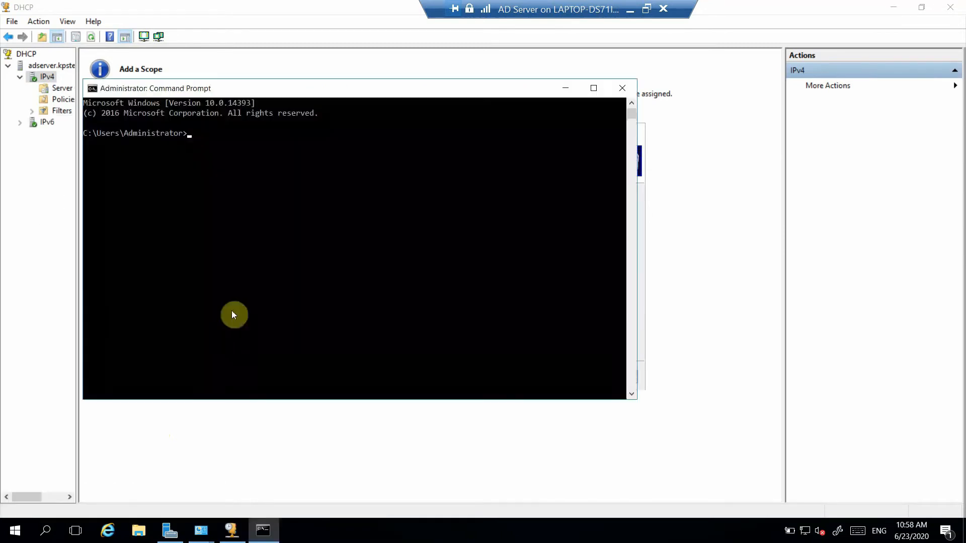
text(ipconfig)
key(Return)
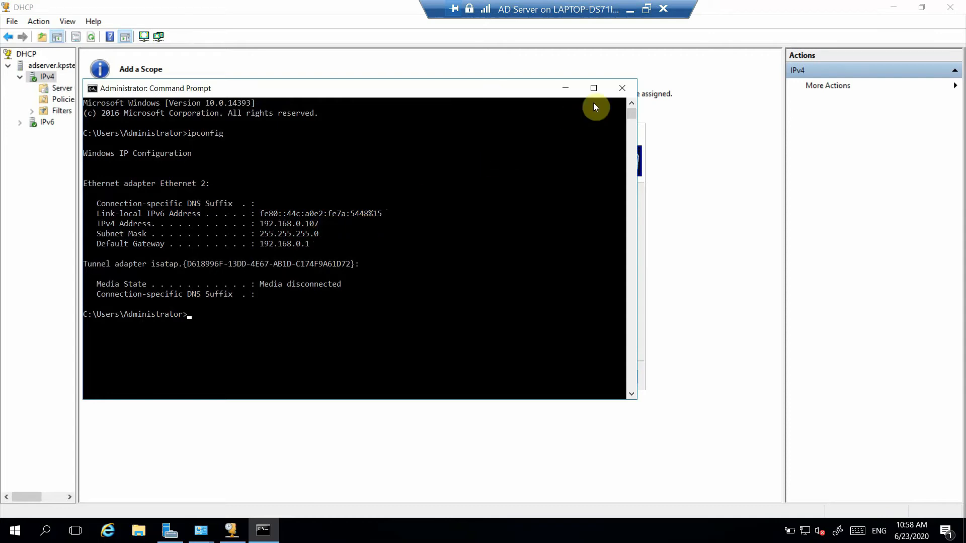
click(573, 89)
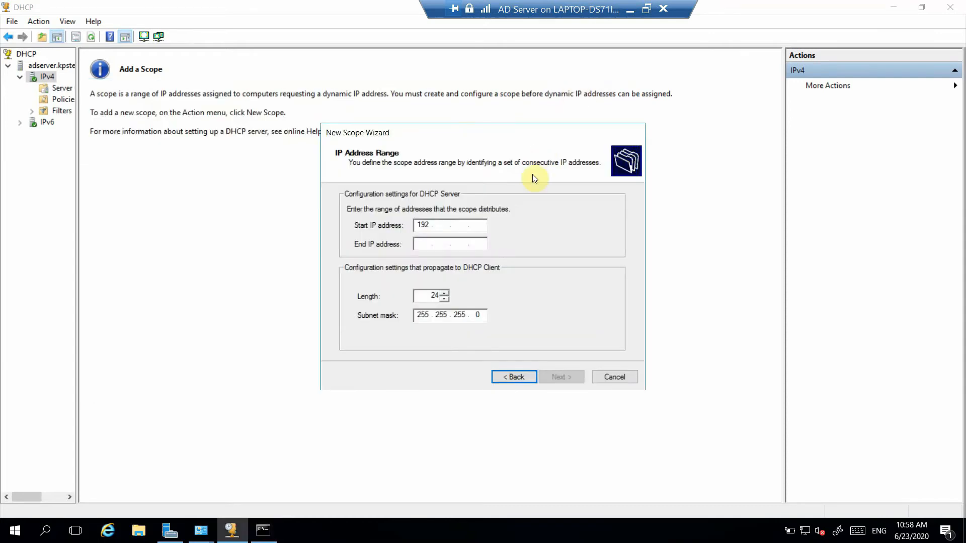
Step: Set the scope's address range from 192.168.0.100 to 192.168.0.200, keeping the 24-bit subnet mask
click(445, 225)
text(192 . 168 . 0 . 100)
click(425, 241)
text(192 . )
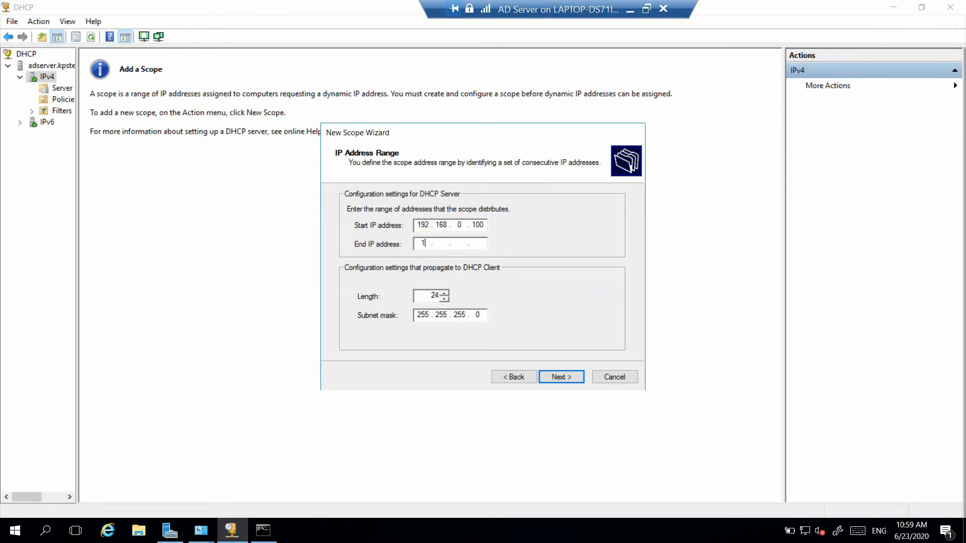
text(168 . 0 . 200)
click(561, 377)
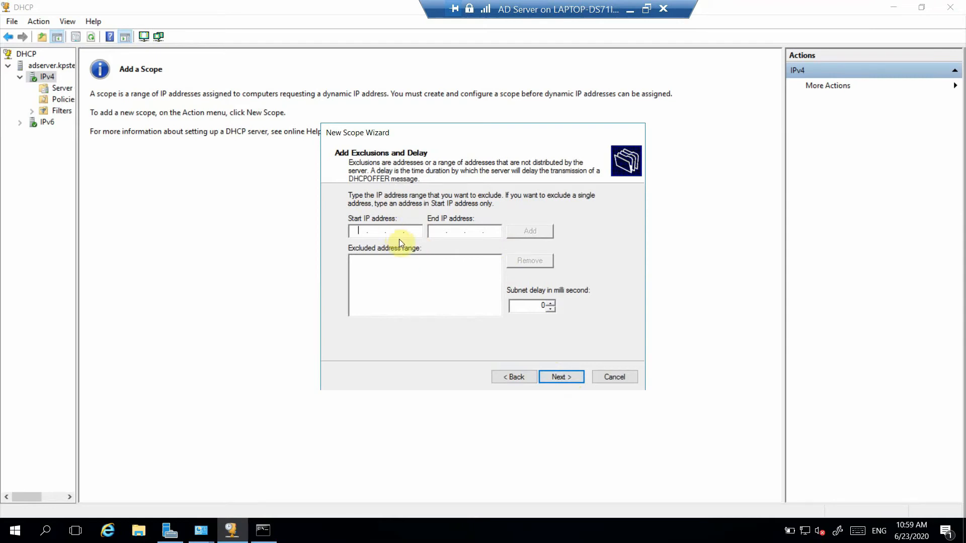
Step: Leave the exclusions empty and set the scope's lease duration to 15 days
click(556, 378)
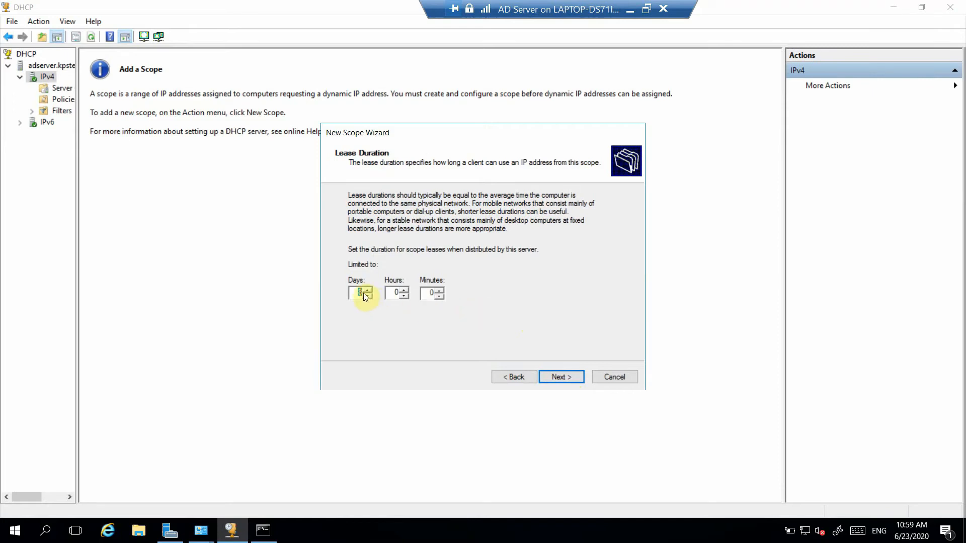
text(15)
click(560, 378)
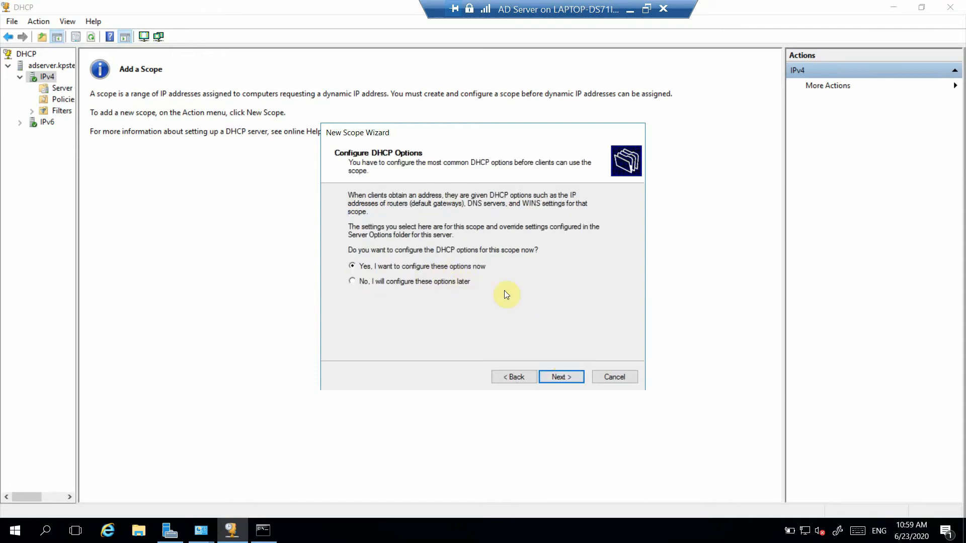
Step: Choose to configure the DHCP options now and add 192.168.0.1 as the router (default gateway)
click(561, 375)
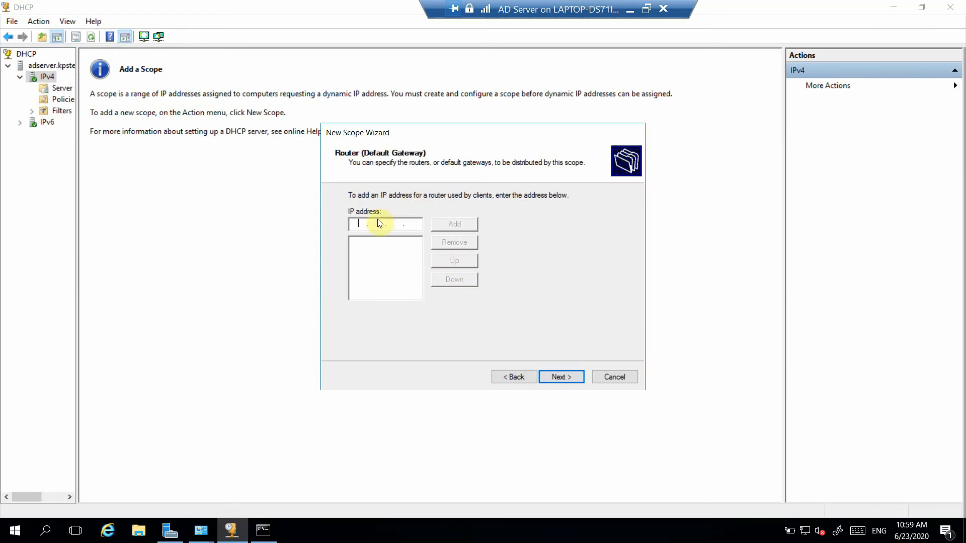
text(192 . 168 . 0 . 1)
click(441, 224)
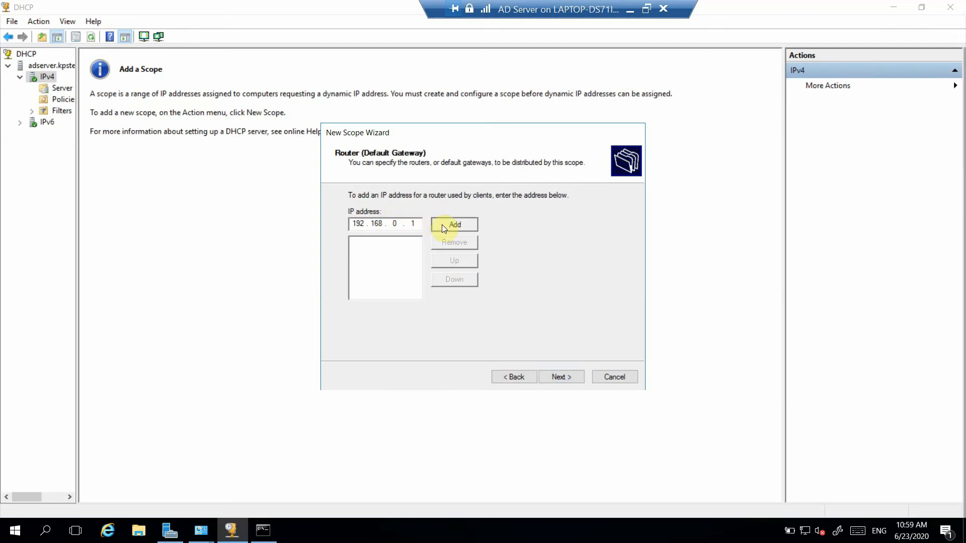
click(567, 380)
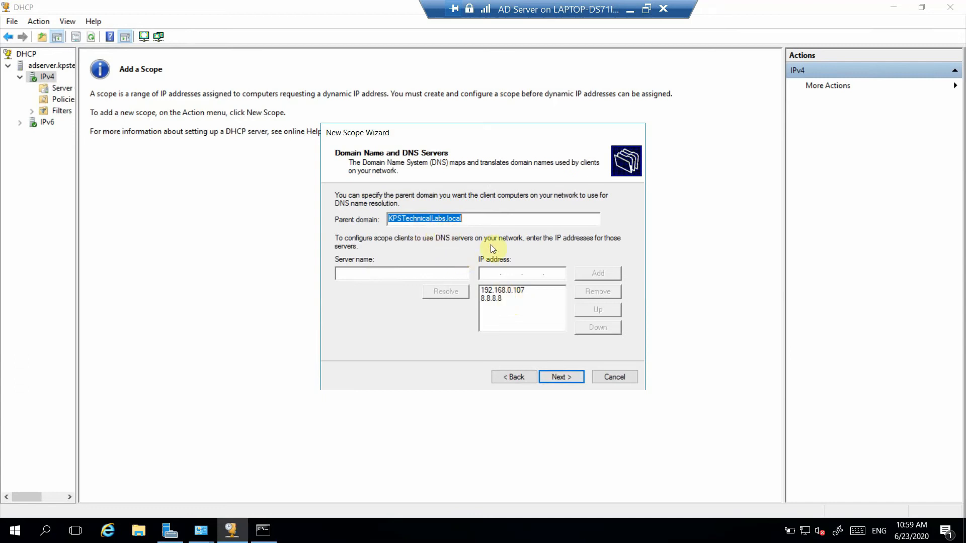
Step: Add 8.8.4.4 to the scope's DNS servers, keeping the parent domain, and leave the WINS servers empty
click(521, 294)
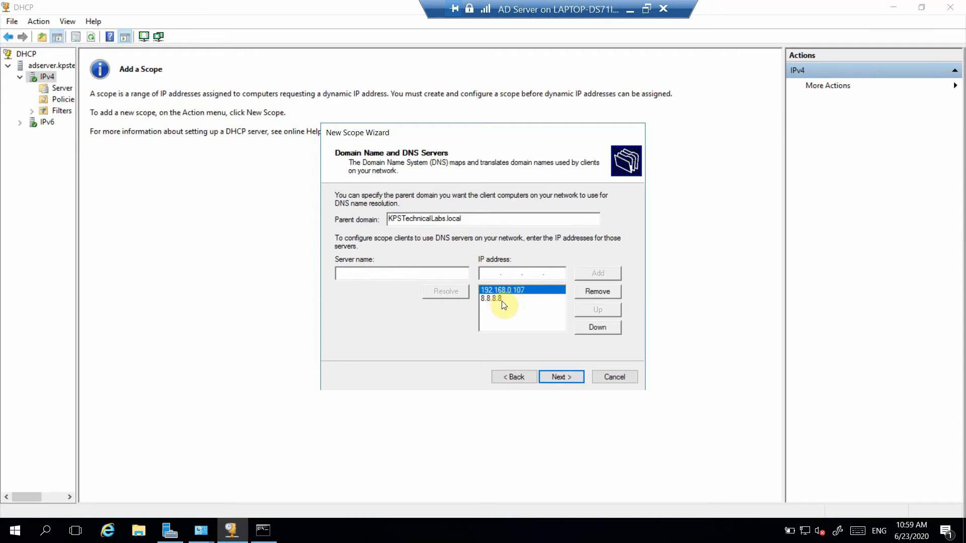
click(502, 299)
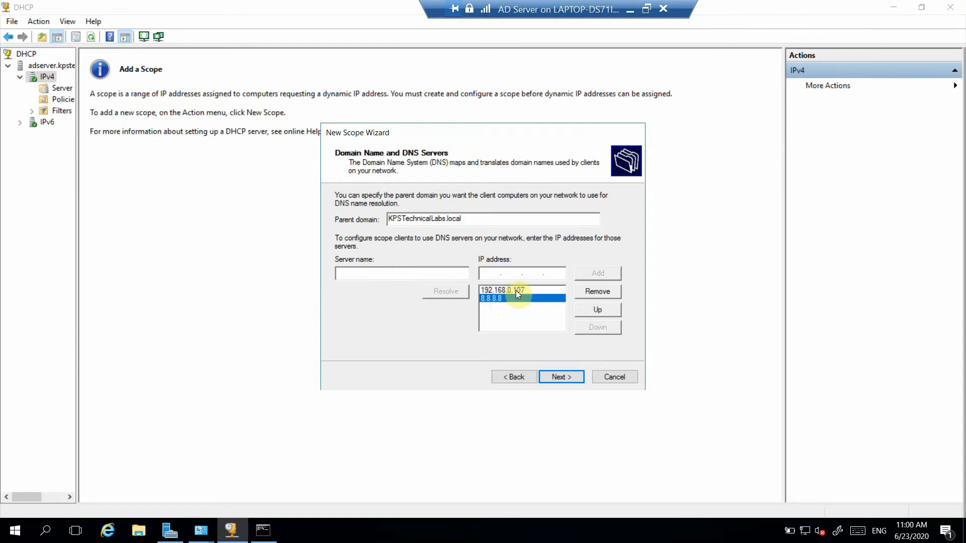
click(516, 291)
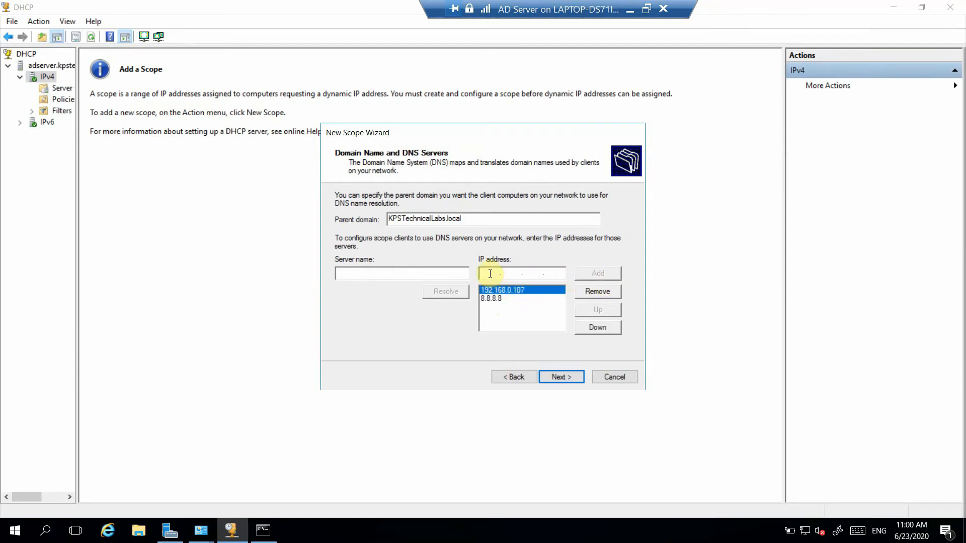
text(8)
text(8.8.)
text(4)
text(4)
click(589, 274)
click(556, 375)
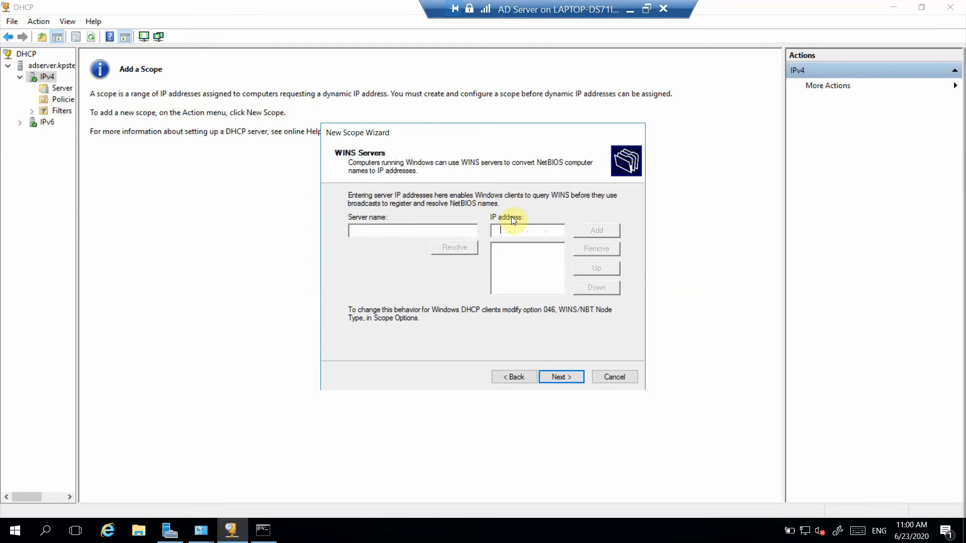
click(555, 377)
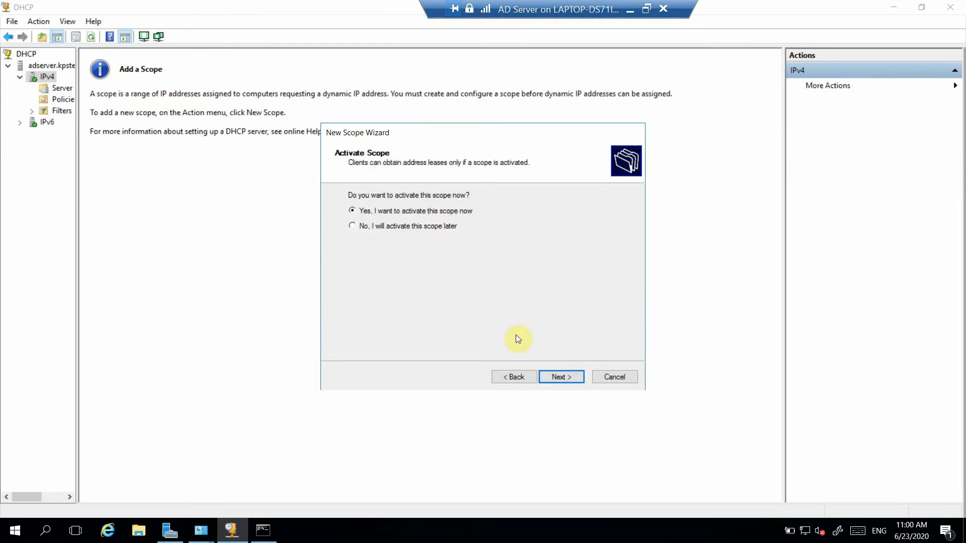
Step: Choose to activate the new scope now and finish the New Scope Wizard
click(561, 378)
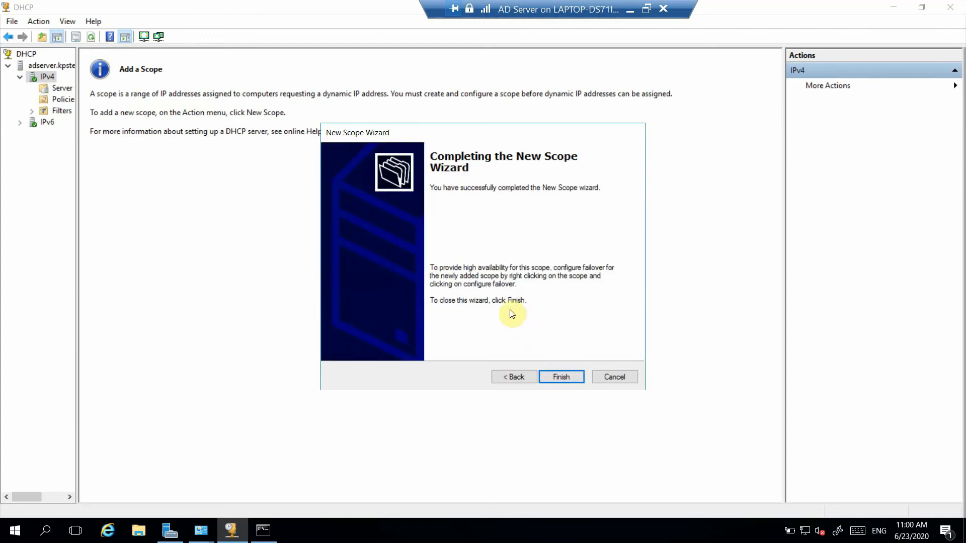
click(566, 379)
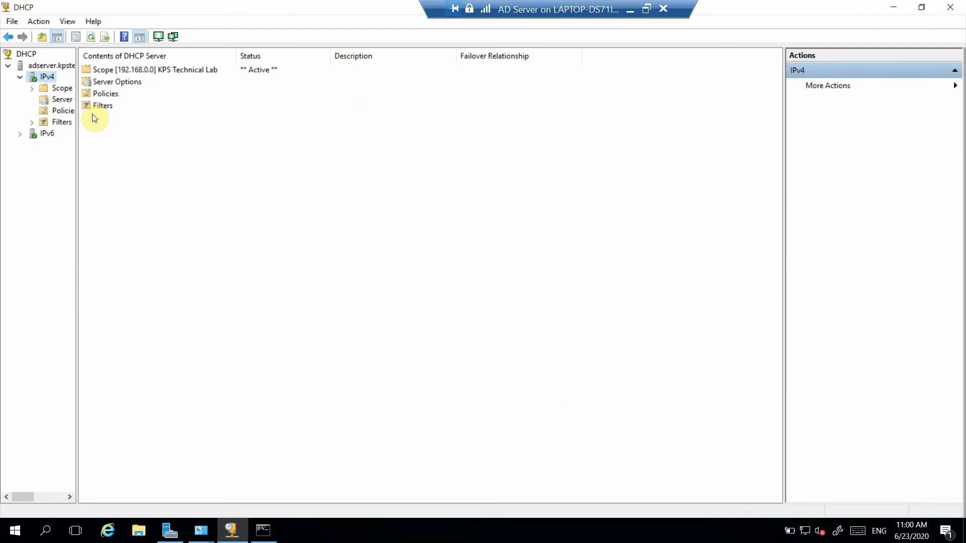
Step: Expand the new scope under IPv4 and review its address pool and scope options
double_click(56, 88)
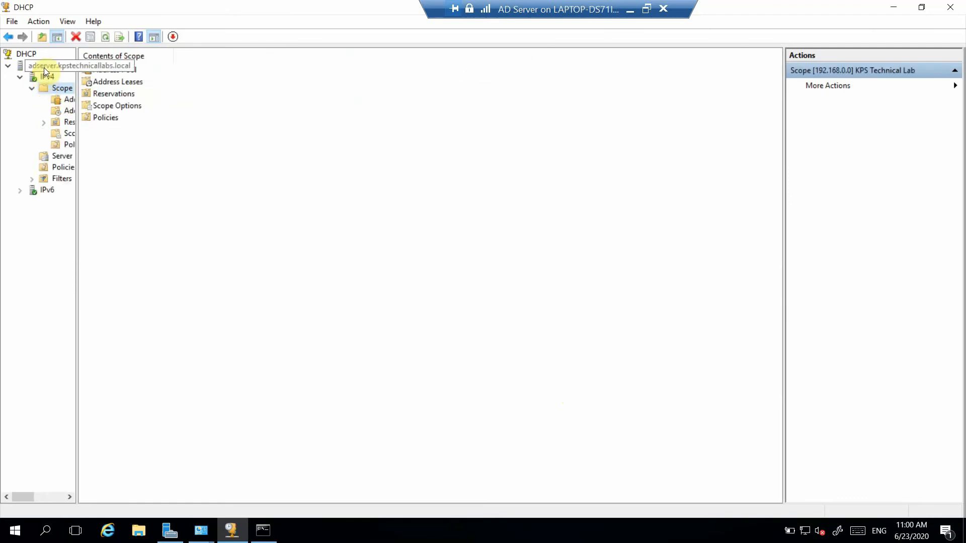
click(43, 68)
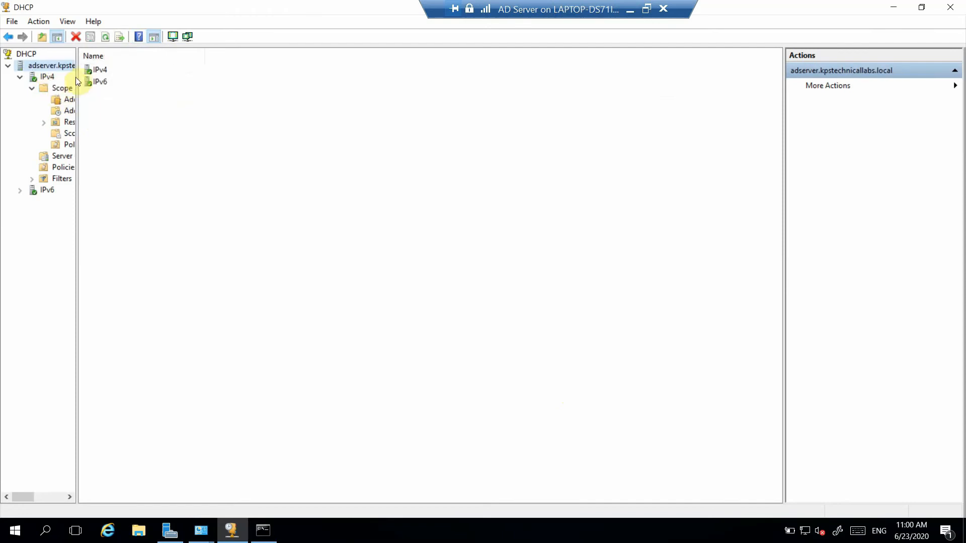
click(68, 99)
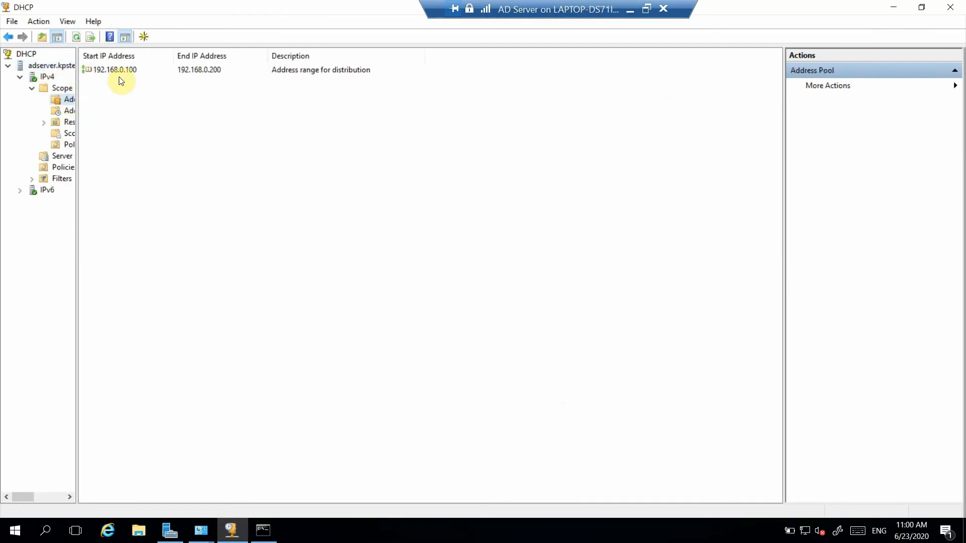
click(69, 133)
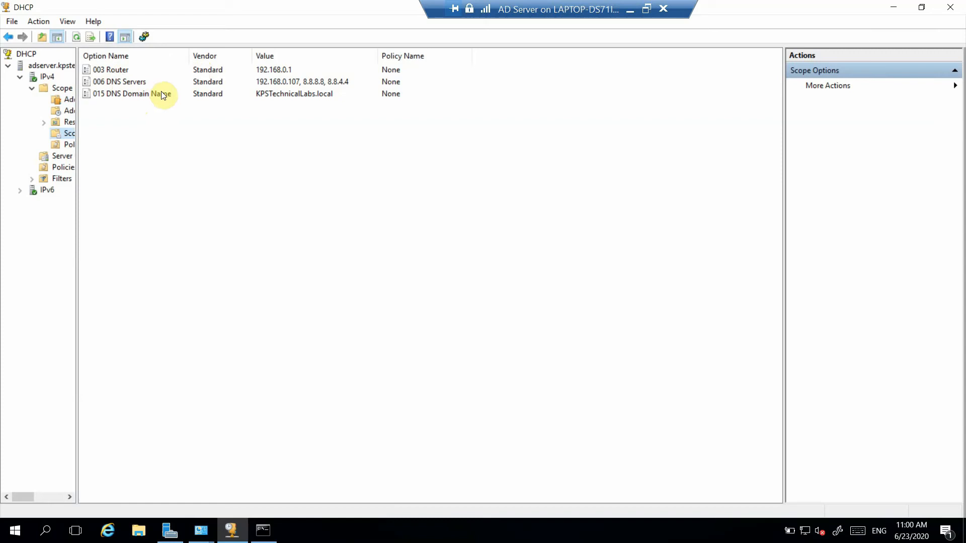
Step: Restart the DHCP service on the server, refresh it, and reopen the scope's address pool
right_click(49, 61)
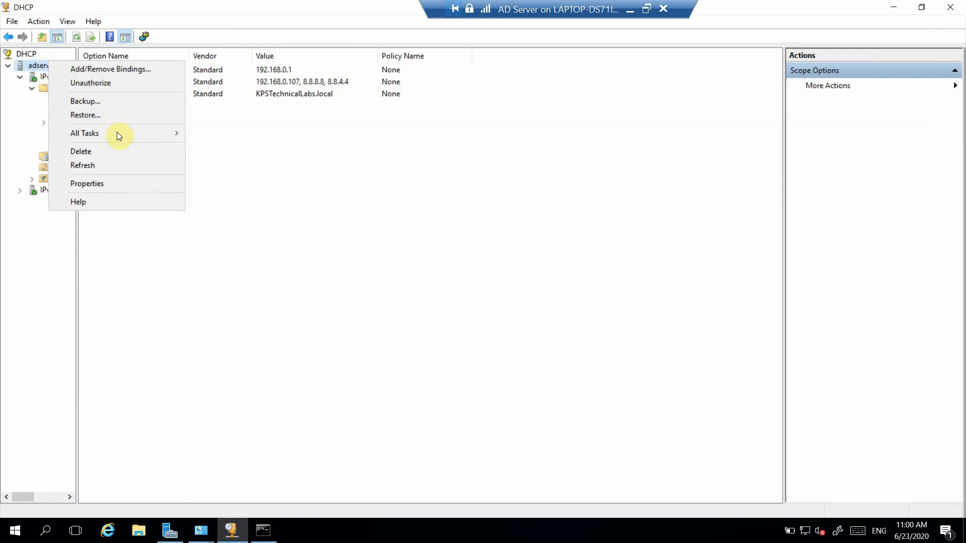
mouse_move(175, 132)
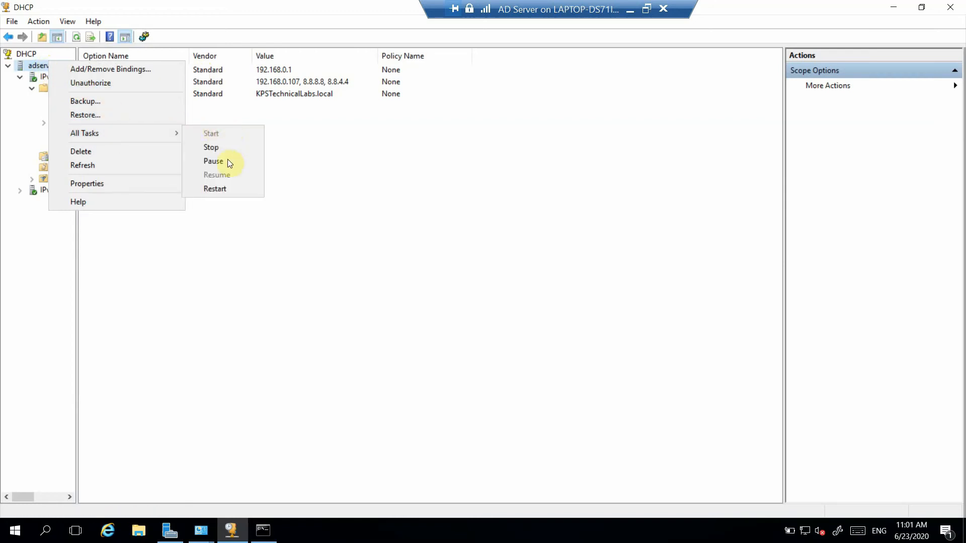
click(224, 192)
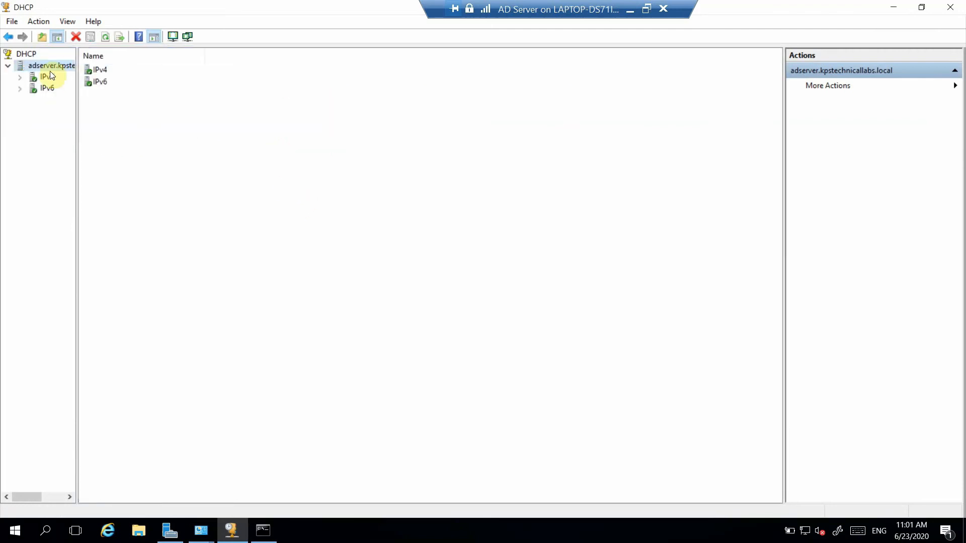
right_click(44, 69)
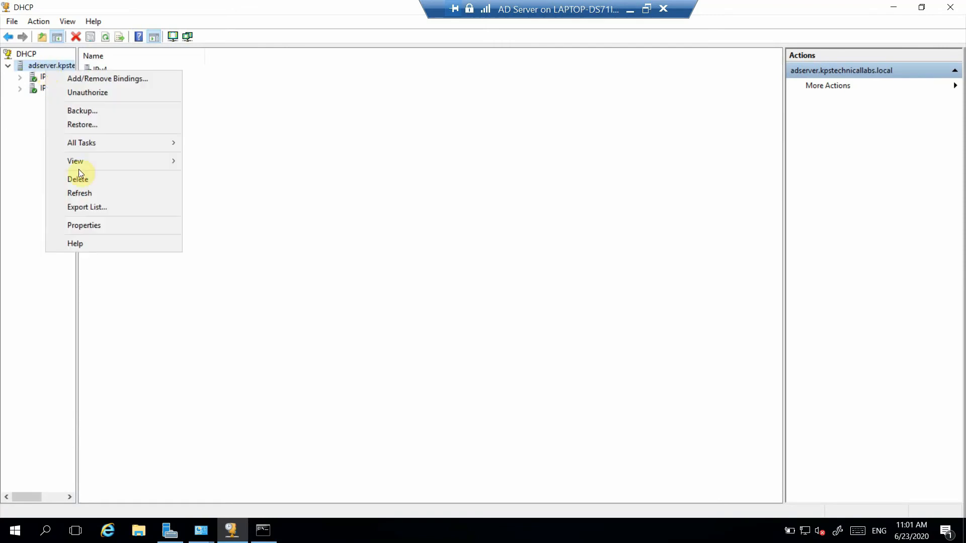
click(81, 194)
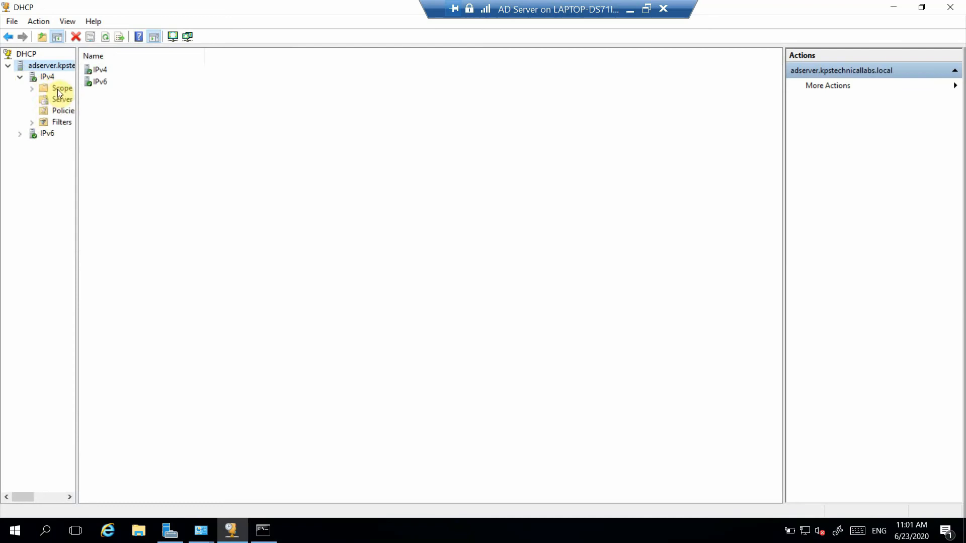
double_click(62, 91)
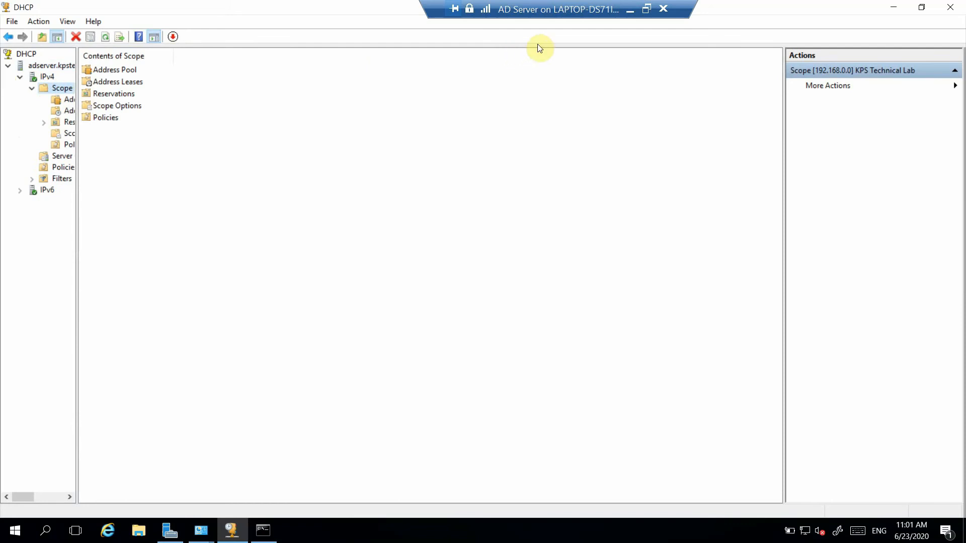
click(65, 100)
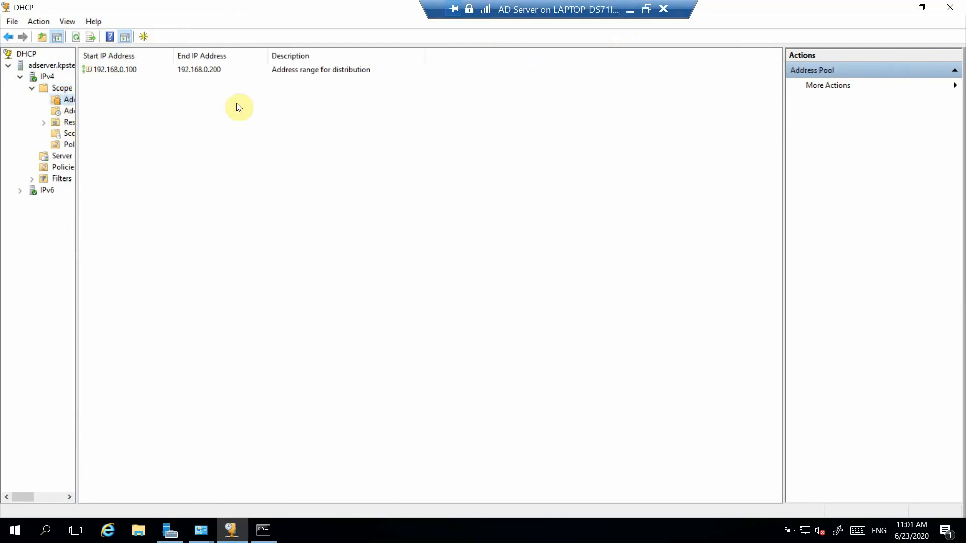
Step: Switch to the Windows 10 machine VM and run ipconfig /all in Command Prompt to examine its current DHCP and DNS servers
click(630, 9)
mouse_move(451, 529)
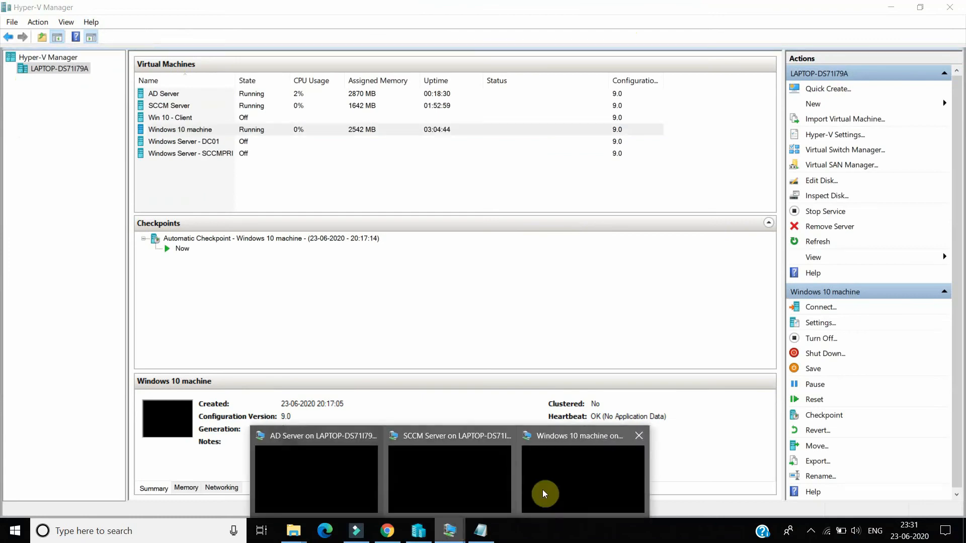
click(578, 487)
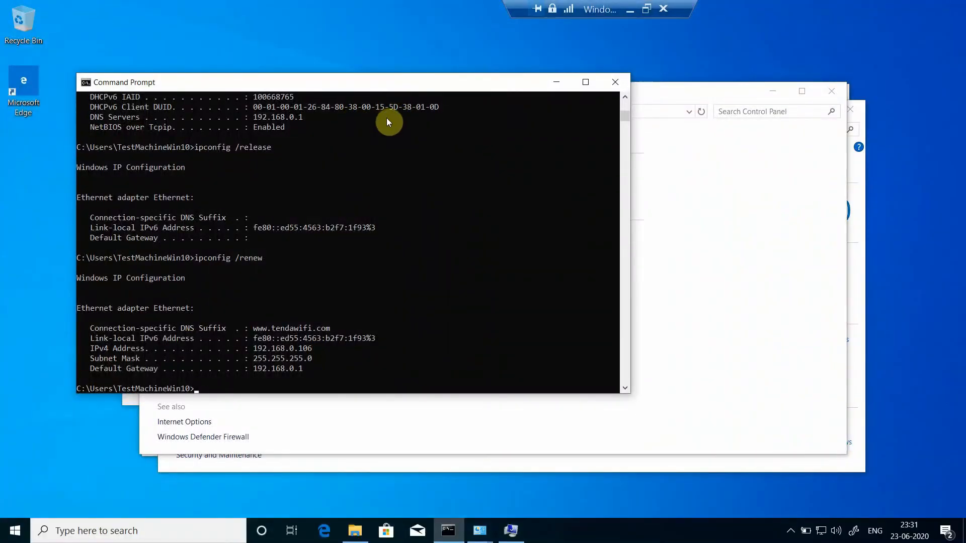
click(290, 376)
key(Up)
key(BackSpace)
key(BackSpace)
key(BackSpace)
key(BackSpace)
key(BackSpace)
text(all)
key(Return)
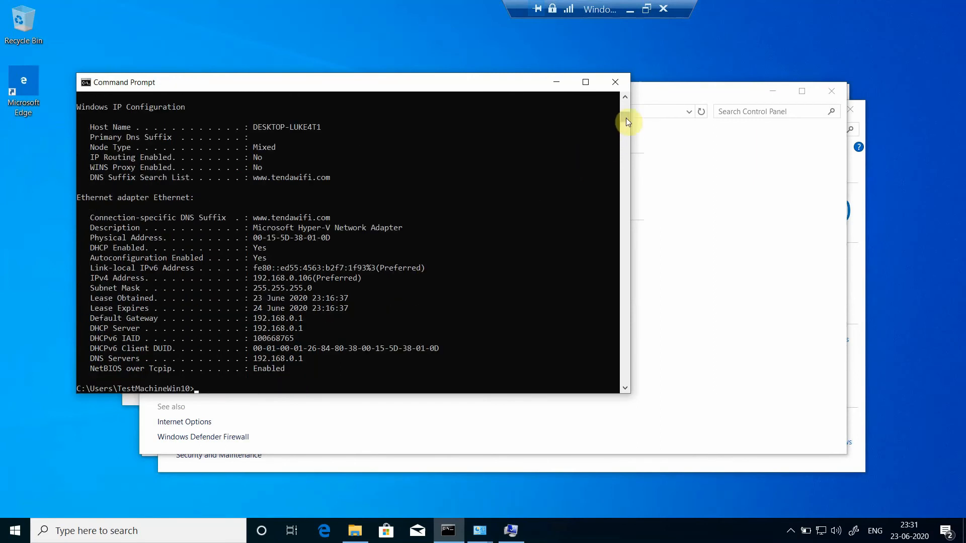
click(625, 100)
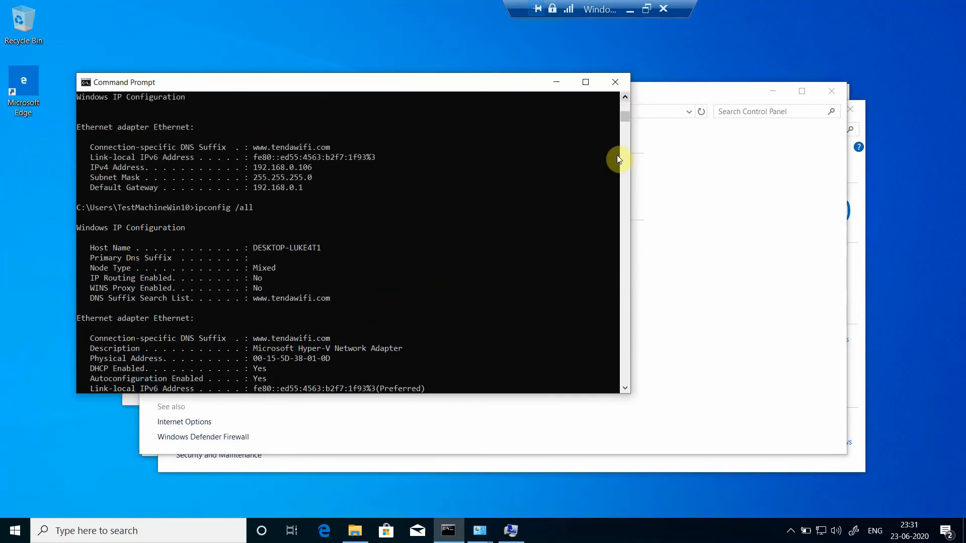
click(626, 388)
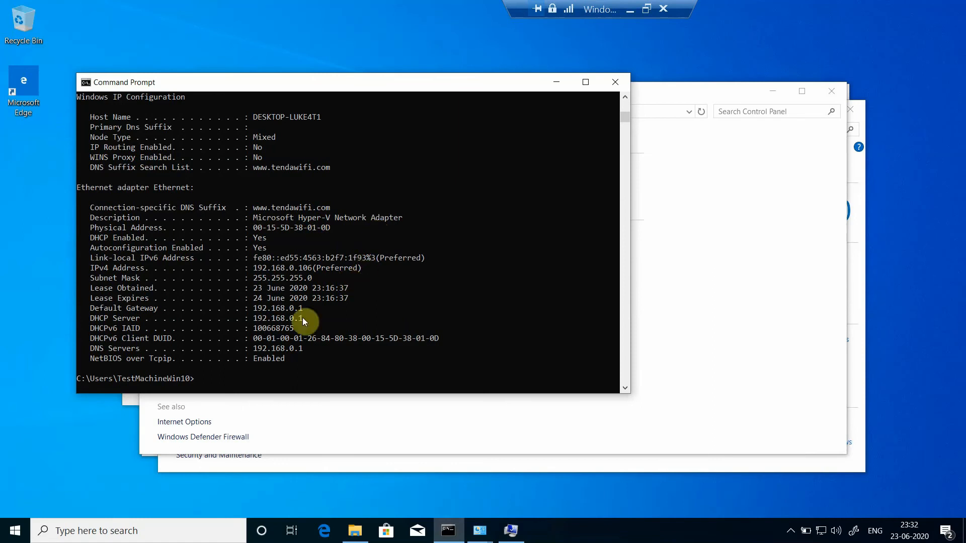
Step: Release the Windows 10 client's current IP address with ipconfig /release
click(261, 373)
click(224, 378)
key(Up)
text(release)
key(Return)
Step: Request a new IP address lease for the Windows 10 client with ipconfig /renew
key(Up)
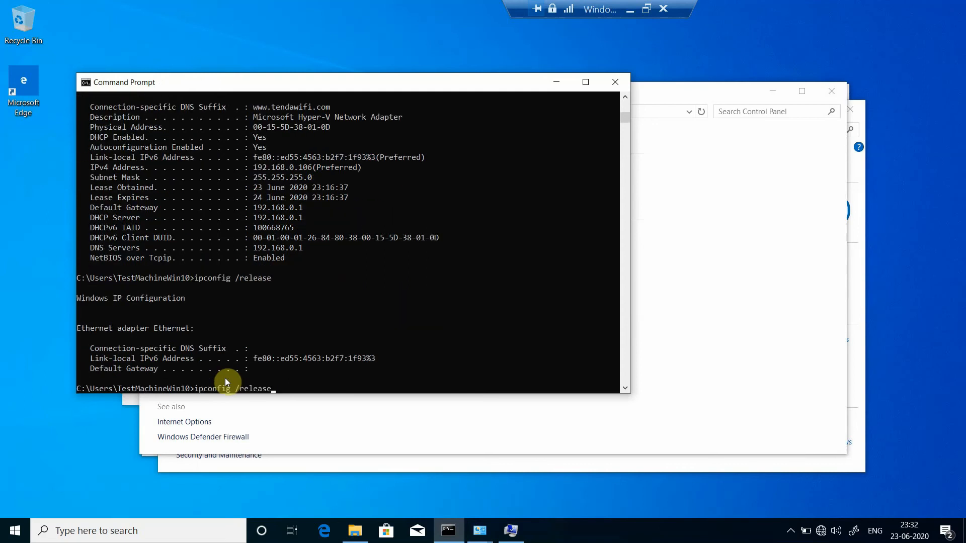
key(BackSpace)
key(BackSpace)
key(BackSpace)
key(BackSpace)
key(BackSpace)
key(BackSpace)
text(enw)
key(BackSpace)
text(ew)
key(Return)
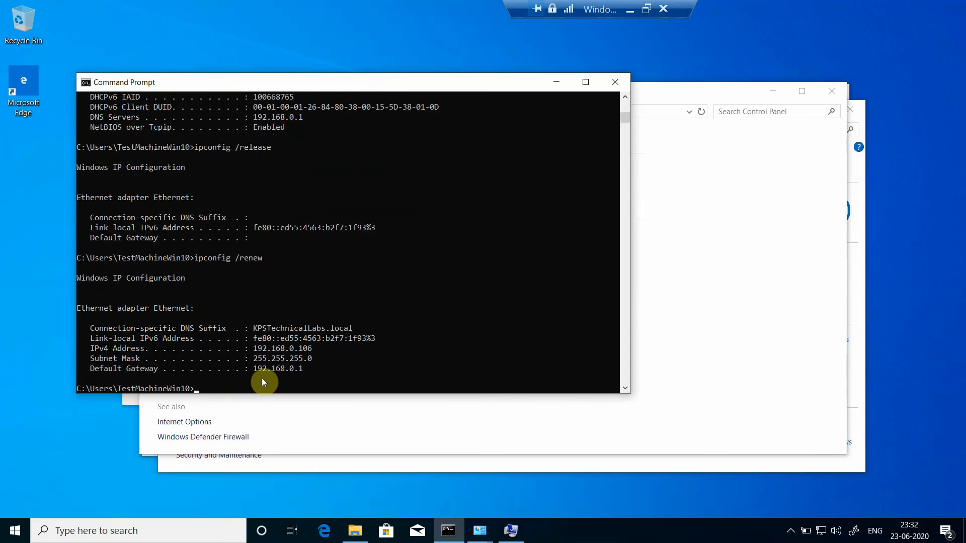
Step: Run ipconfig /all again and check the client's DHCP server, DNS servers and connection-specific DNS suffix
key(Up)
key(Return)
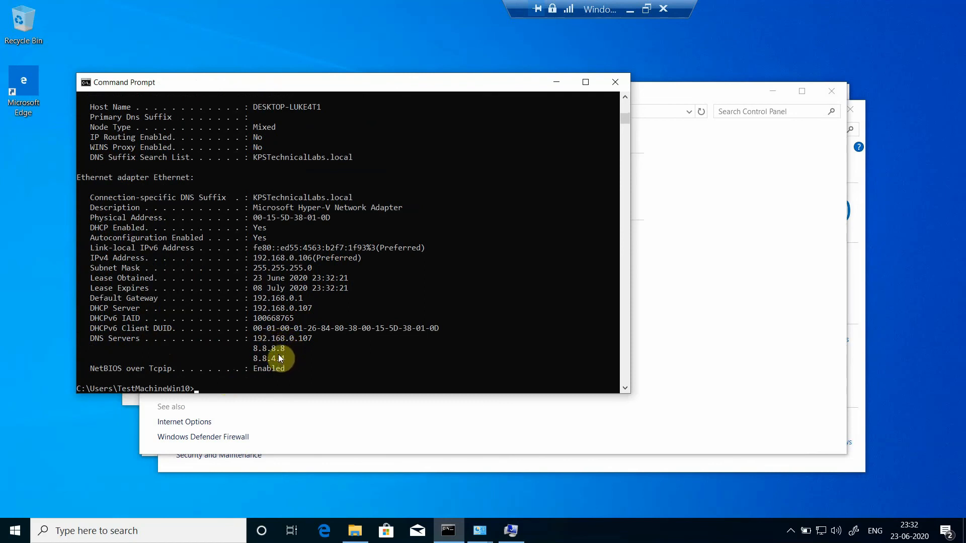
click(295, 309)
click(258, 198)
Step: Switch back to the AD Server VM and check the DHCP role's events in Server Manager
click(629, 9)
mouse_move(445, 538)
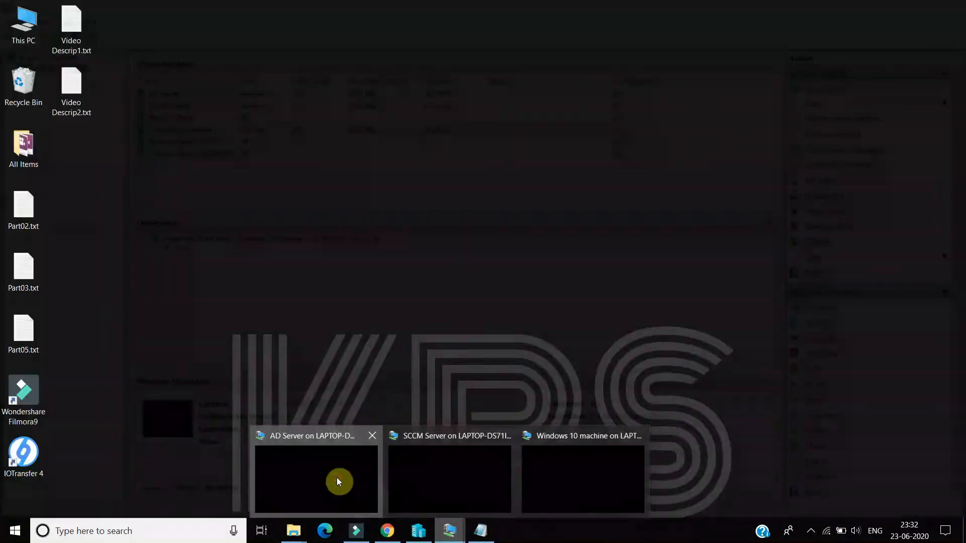
click(337, 478)
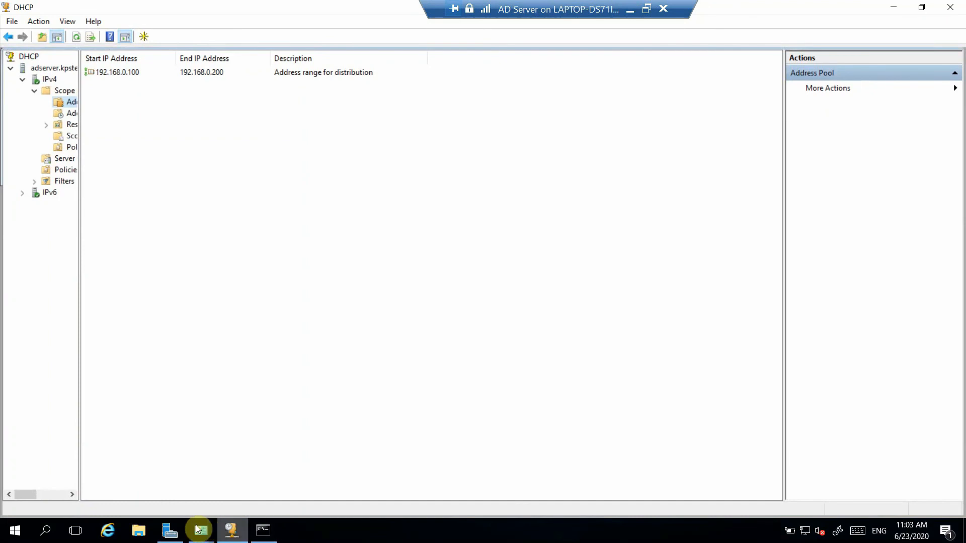
click(170, 531)
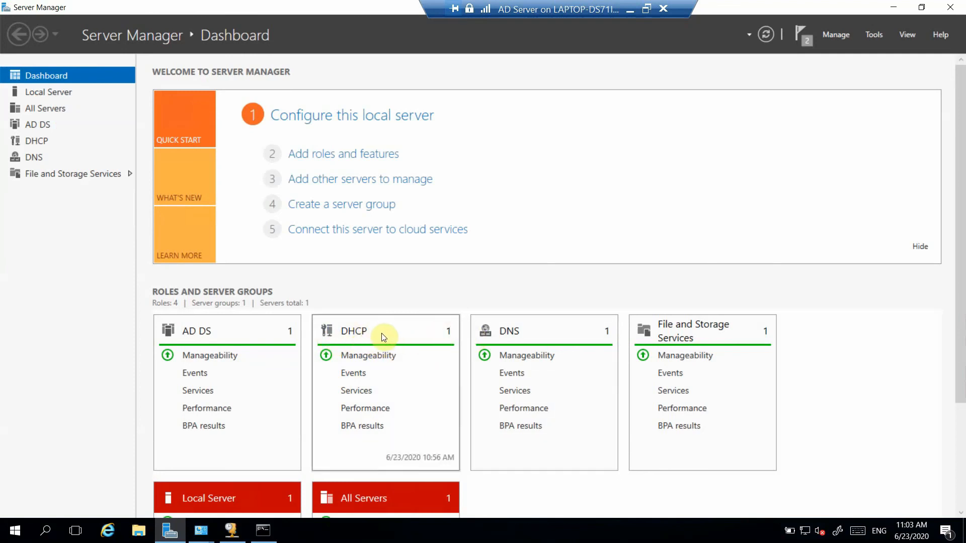
click(360, 375)
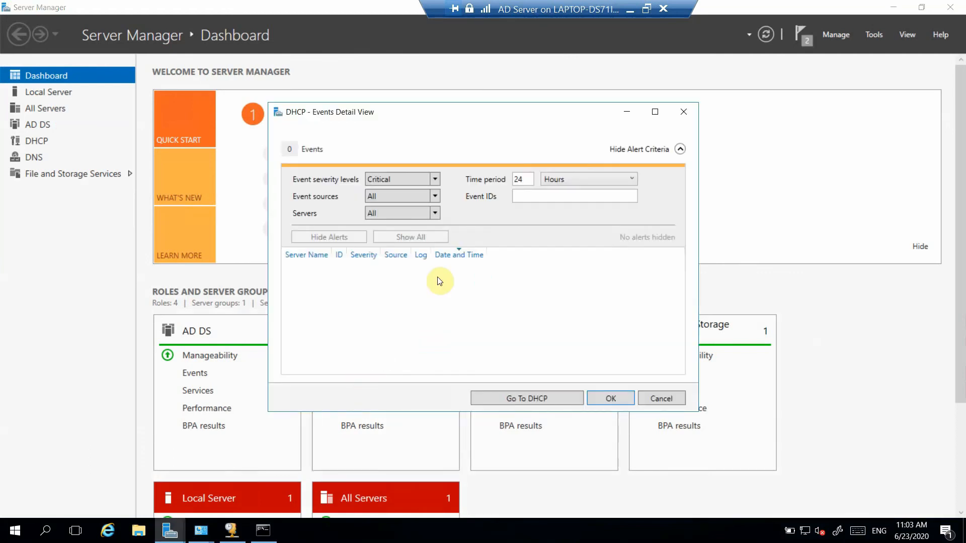
click(661, 399)
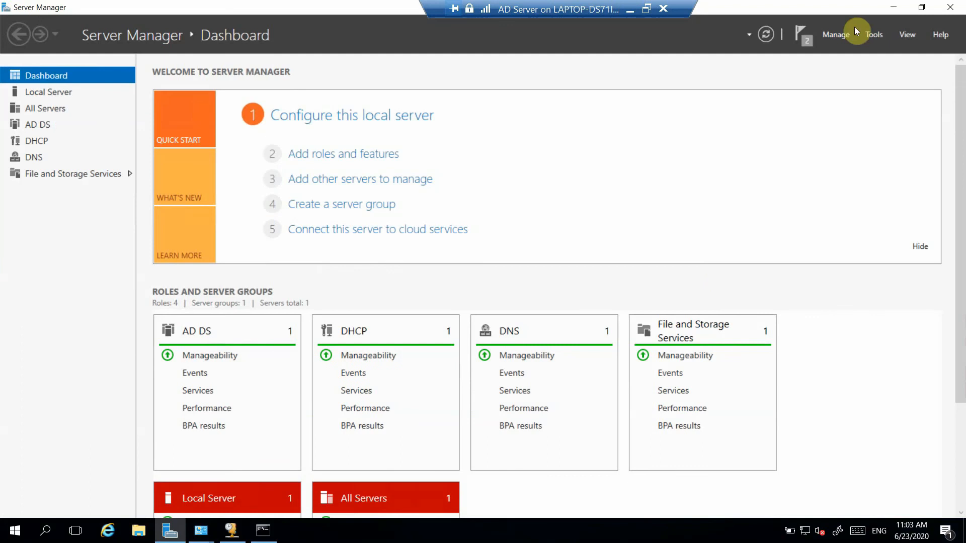
Step: Minimize Server Manager, the DHCP console and the AD Server VM window to return to Hyper-V Manager
click(896, 7)
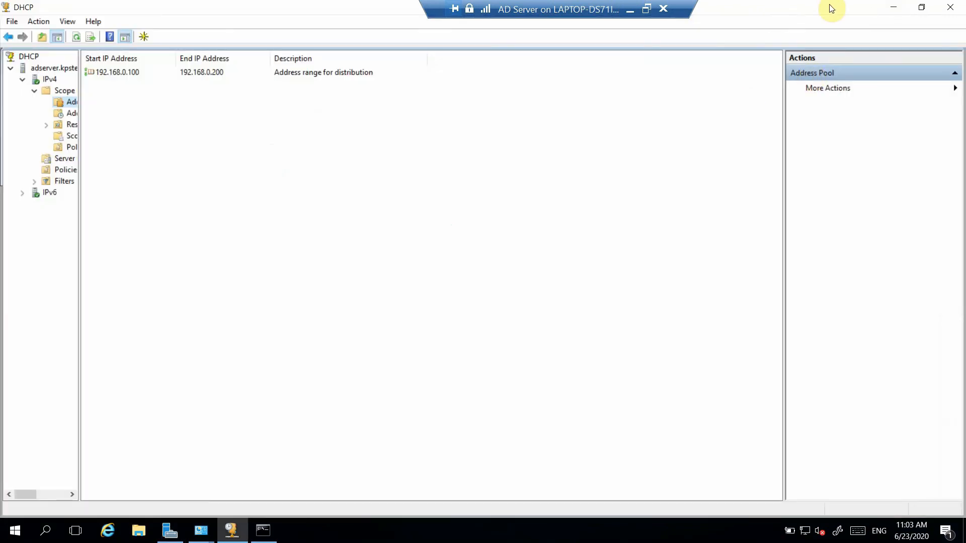
click(896, 8)
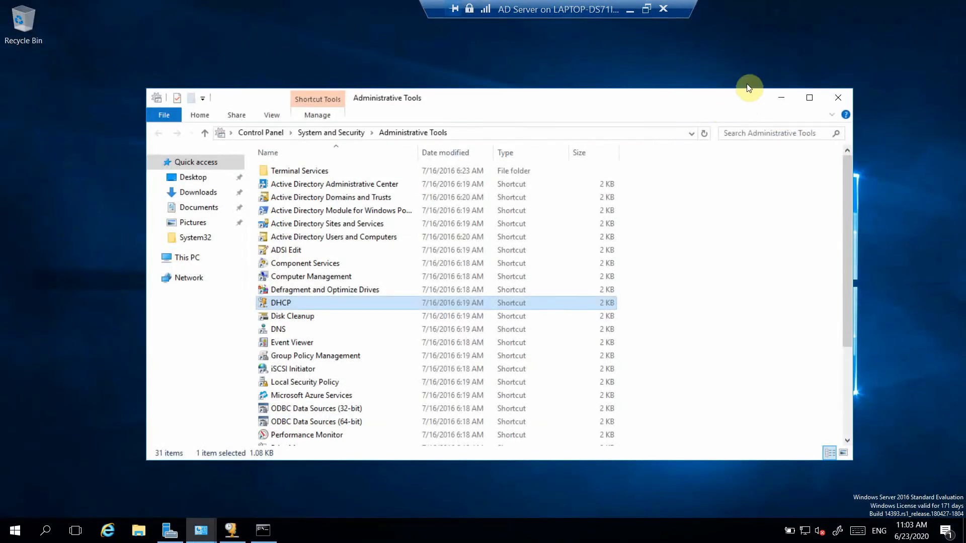
click(629, 11)
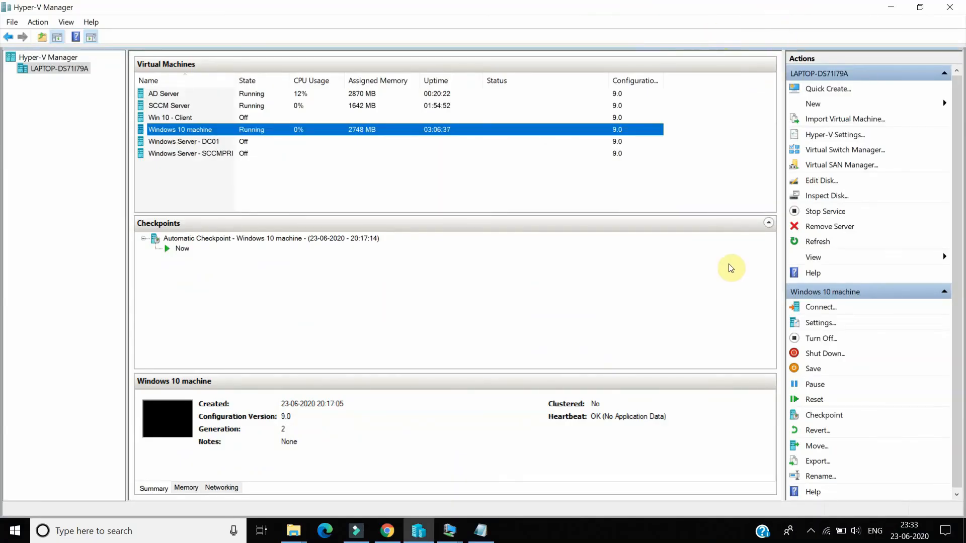
click(811, 534)
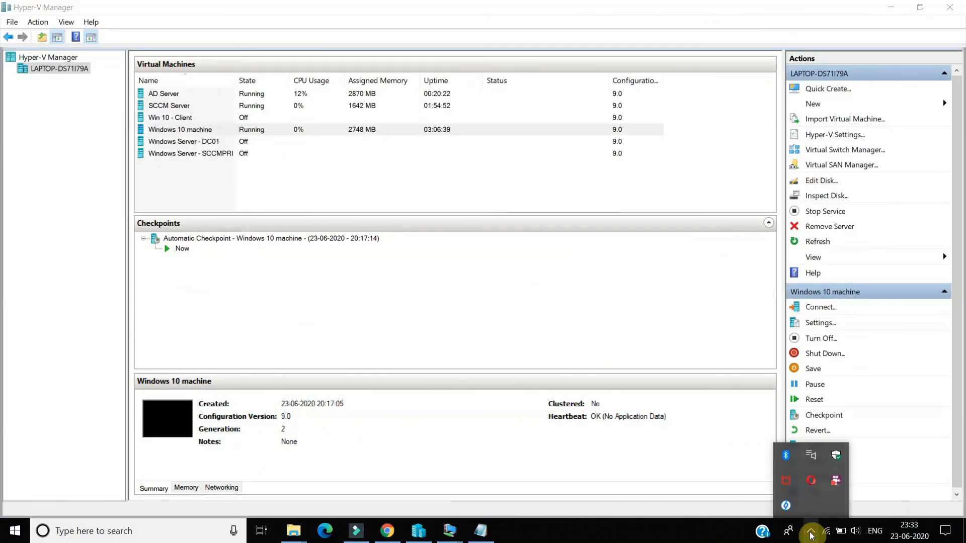
right_click(834, 487)
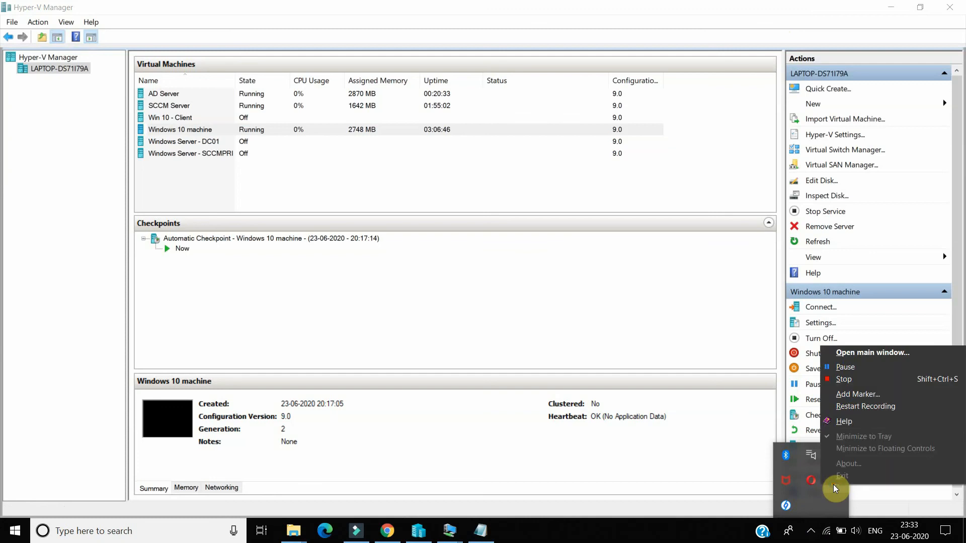